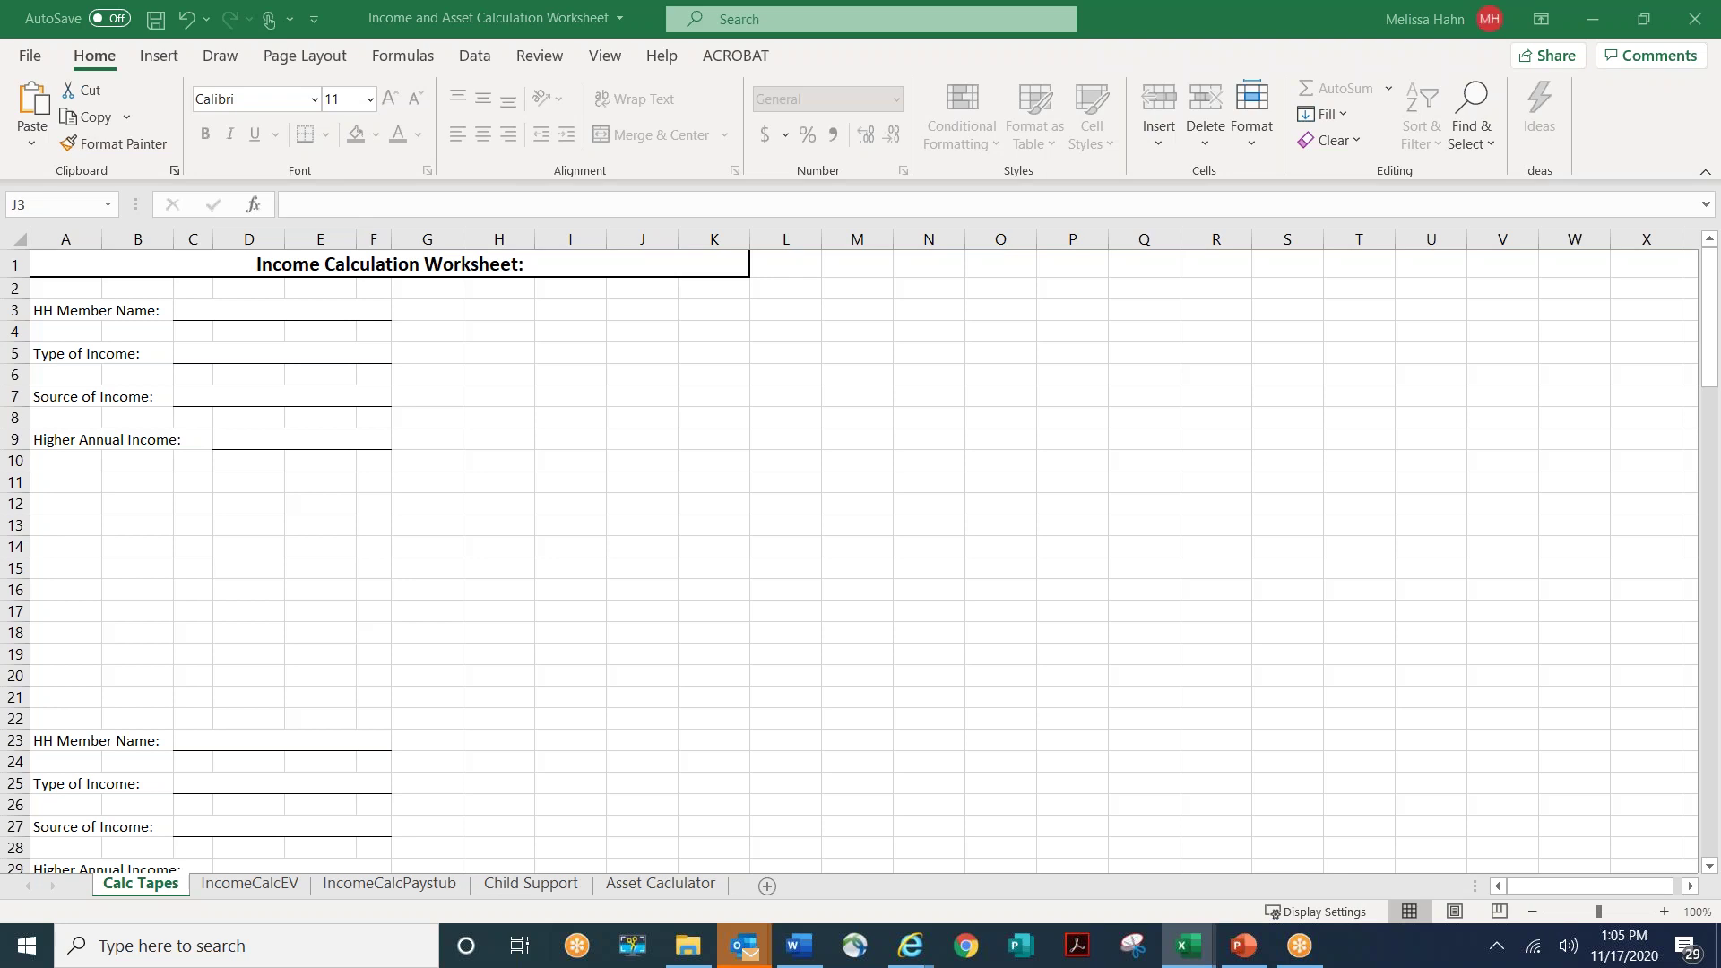
# - Cancel the cell edit and switch to the IncomeCalcEV sheet
pyautogui.press('Escape')
pyautogui.click(274, 886)
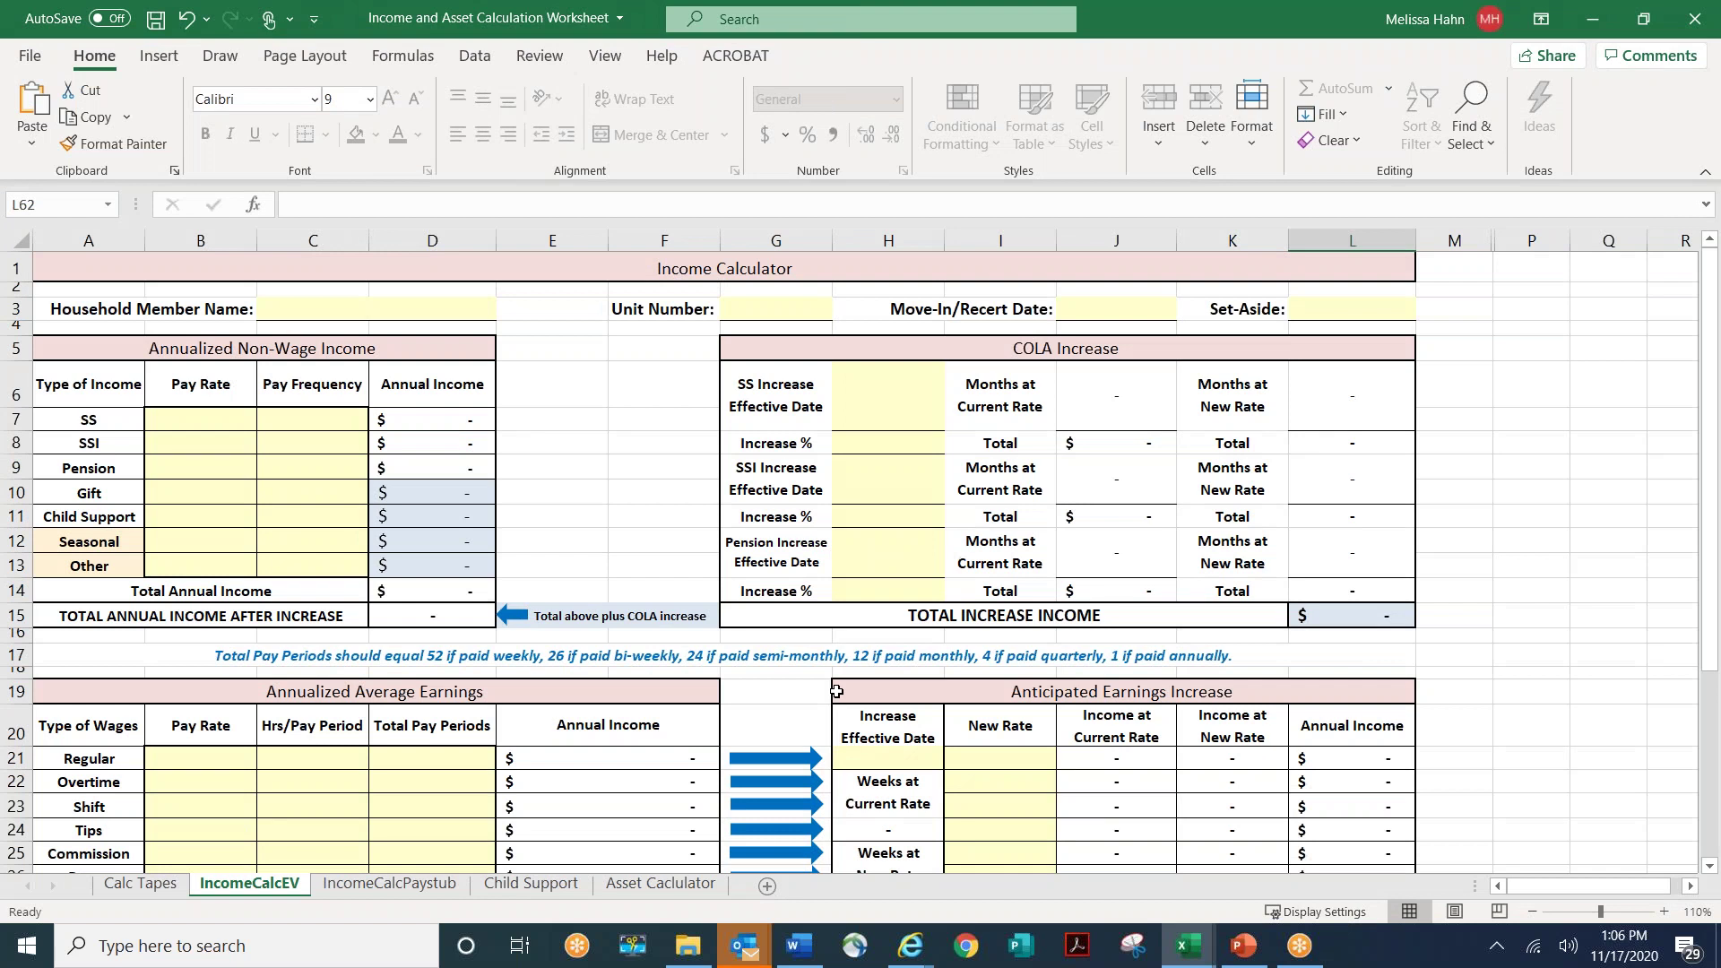
# - Zoom the IncomeCalcEV sheet out from 110% to 90%
pyautogui.click(738, 941)
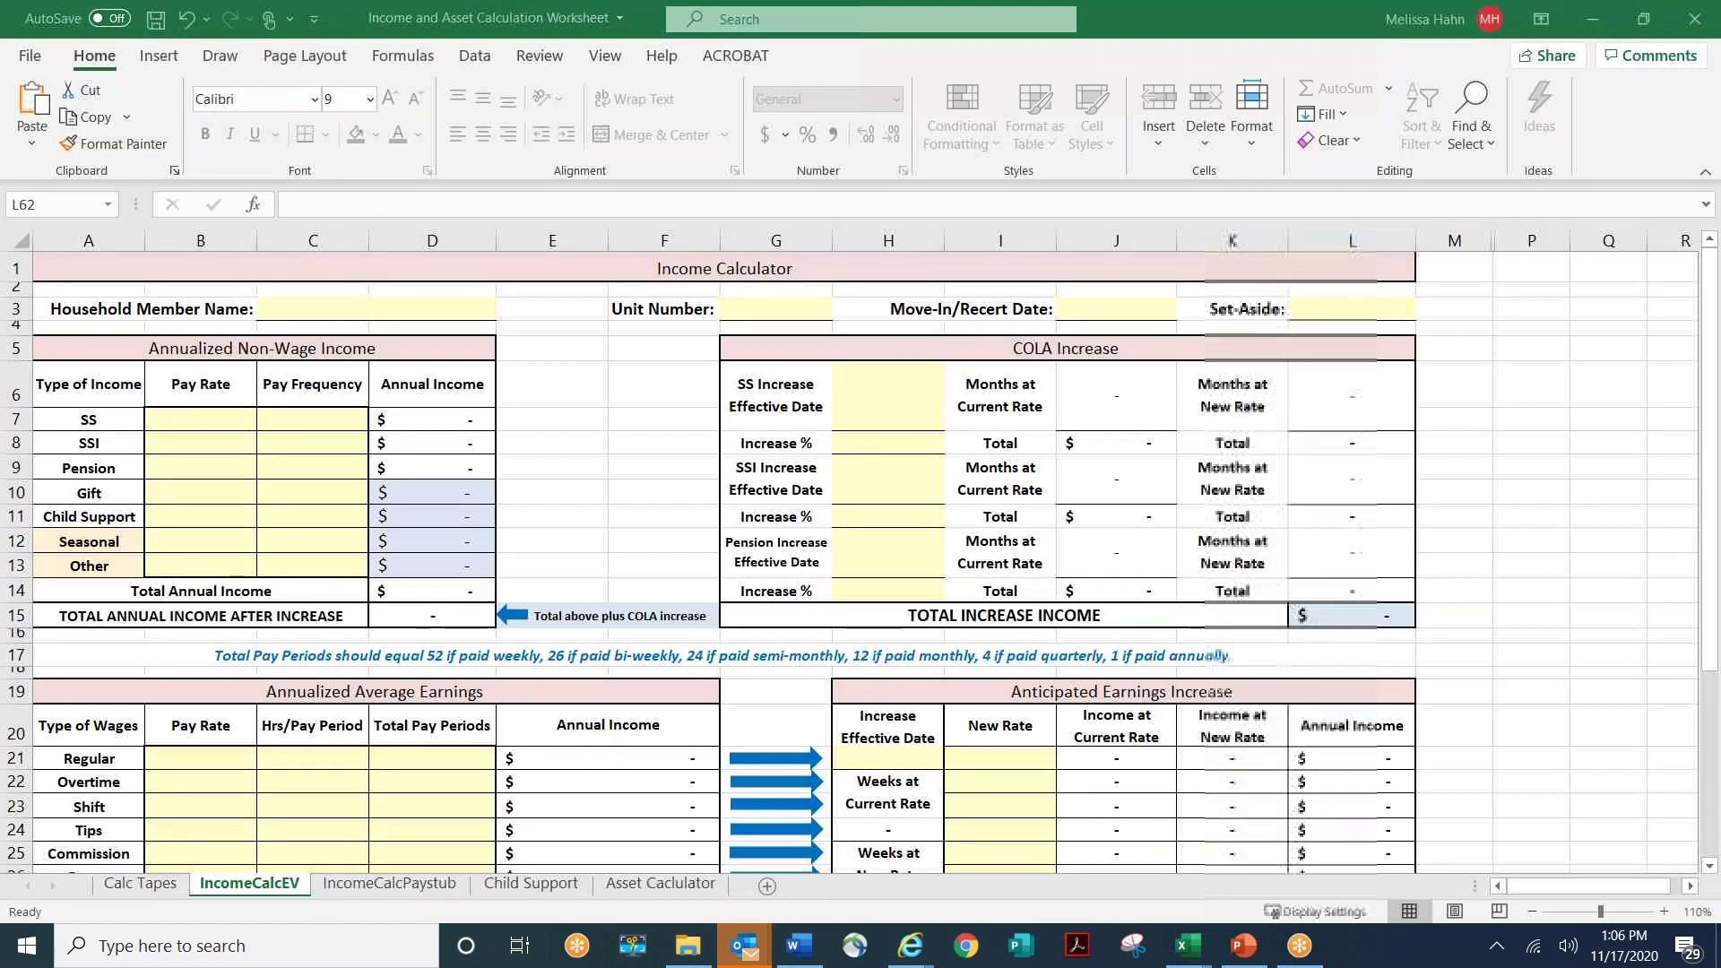
pyautogui.click(1530, 912)
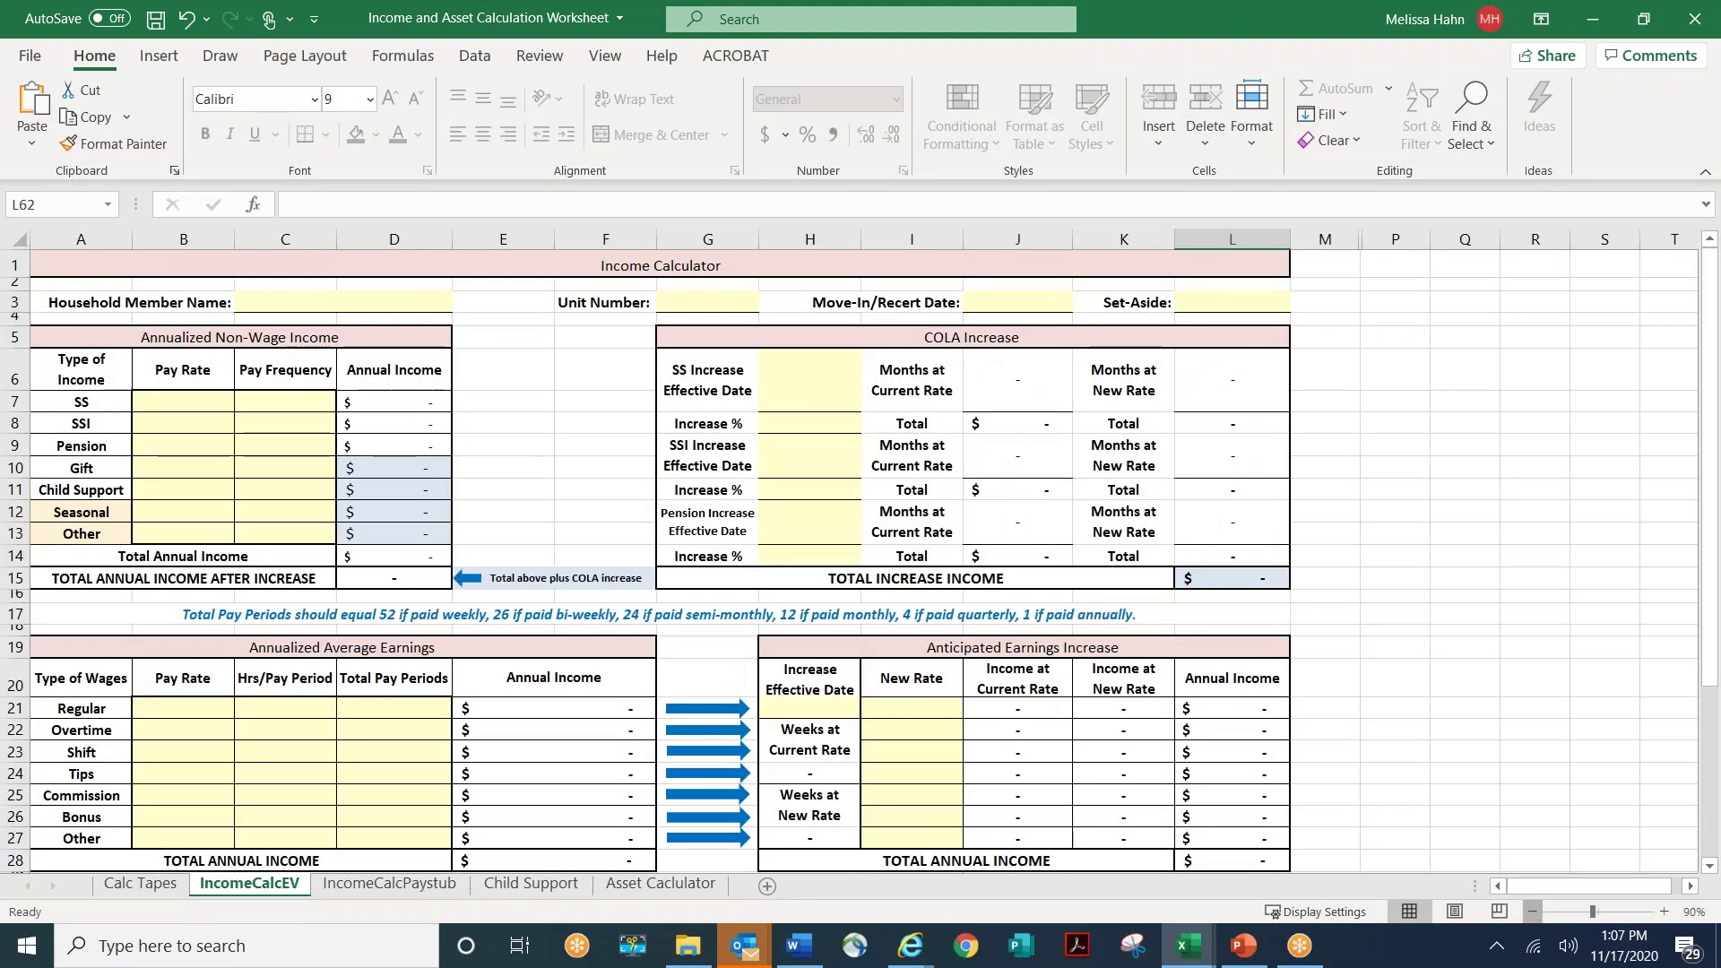
pyautogui.click(1530, 912)
pyautogui.scroll(-7, 856, 643)
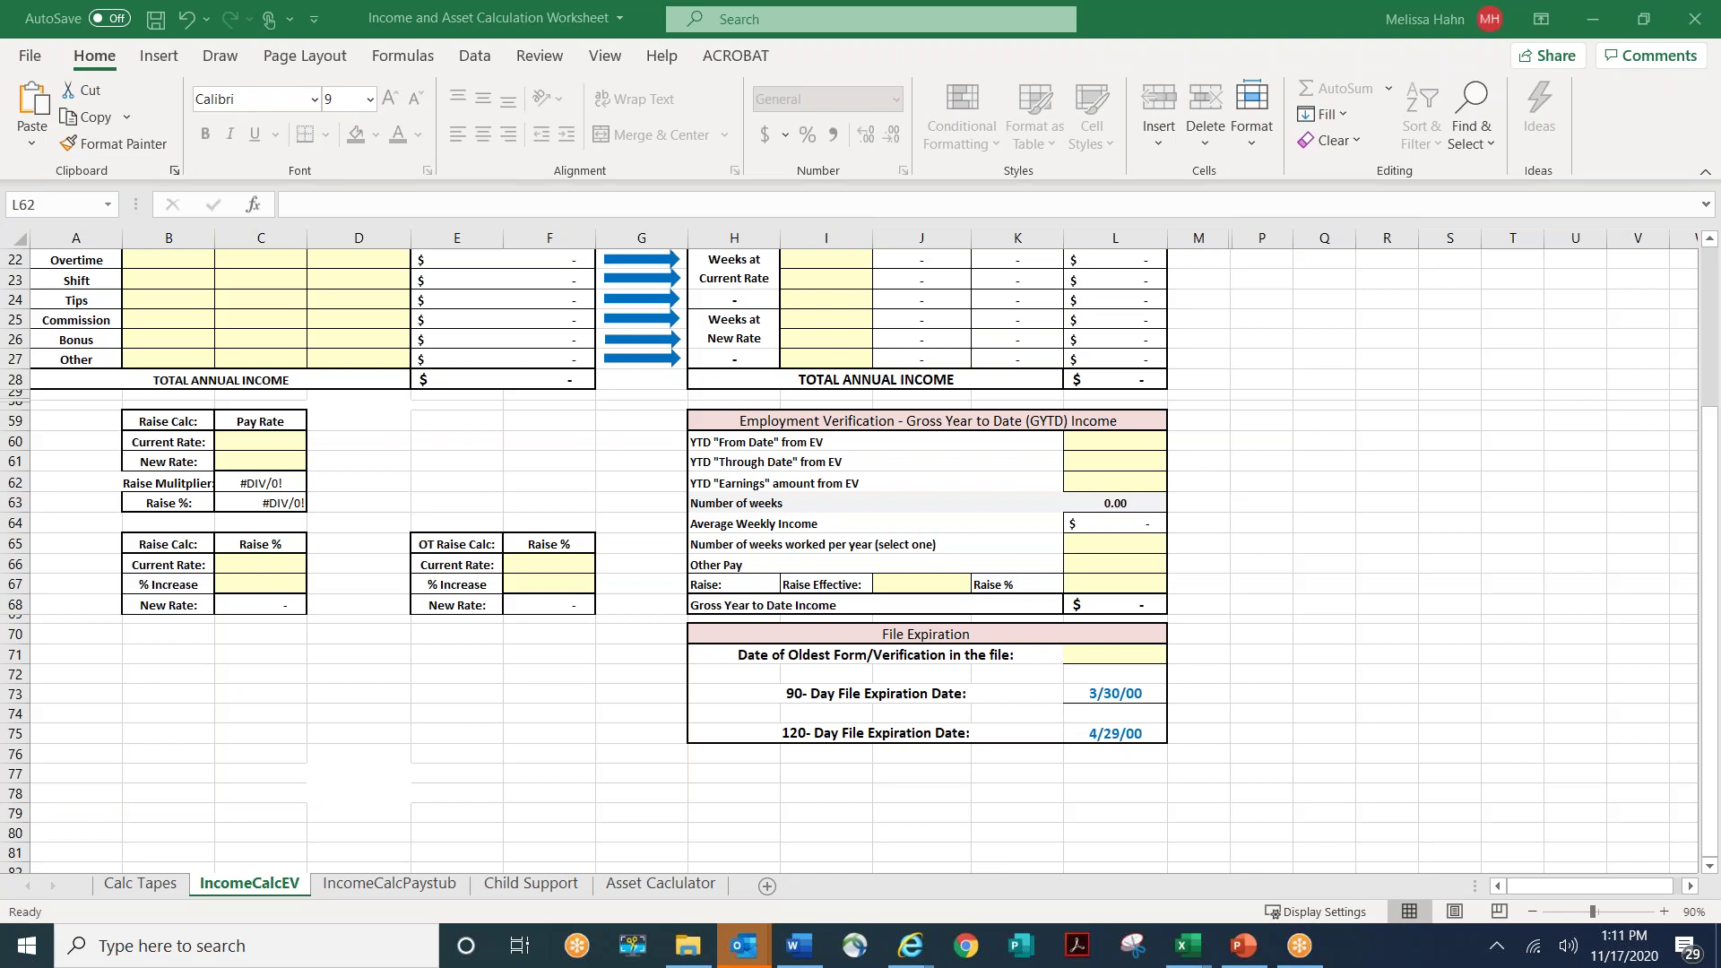
# - Return to the top of the sheet and select the Household Member Name cell C3
pyautogui.scroll(5, 785, 560)
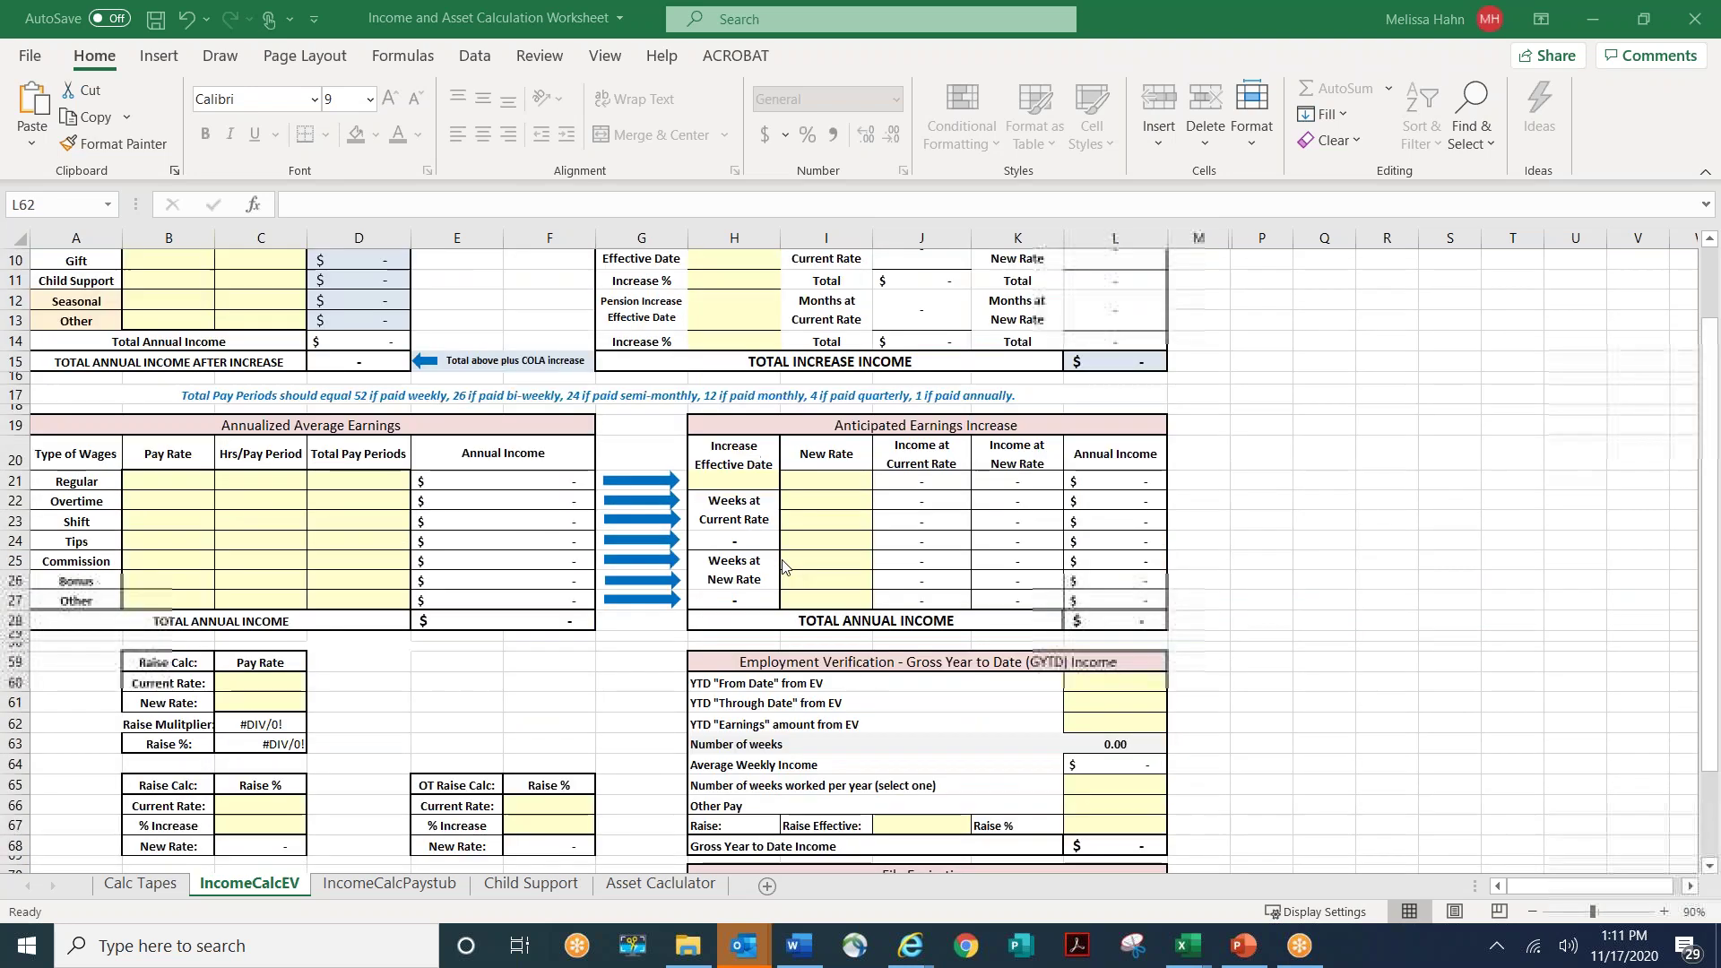
pyautogui.scroll(2, 784, 566)
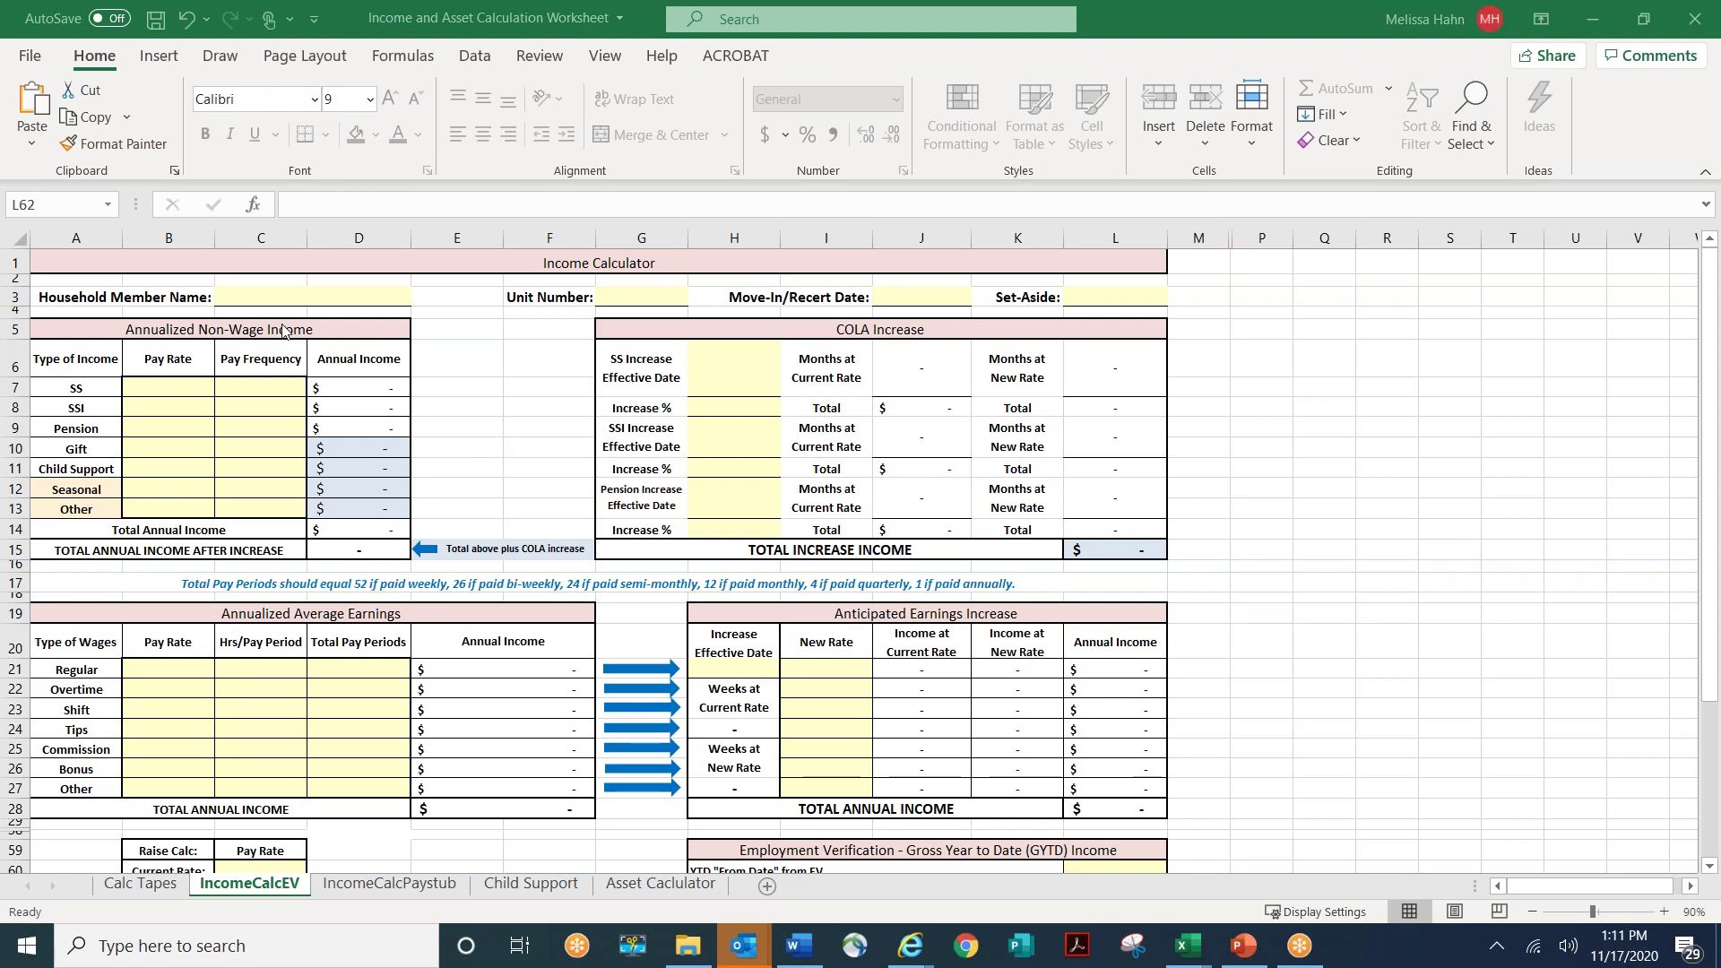
pyautogui.click(260, 293)
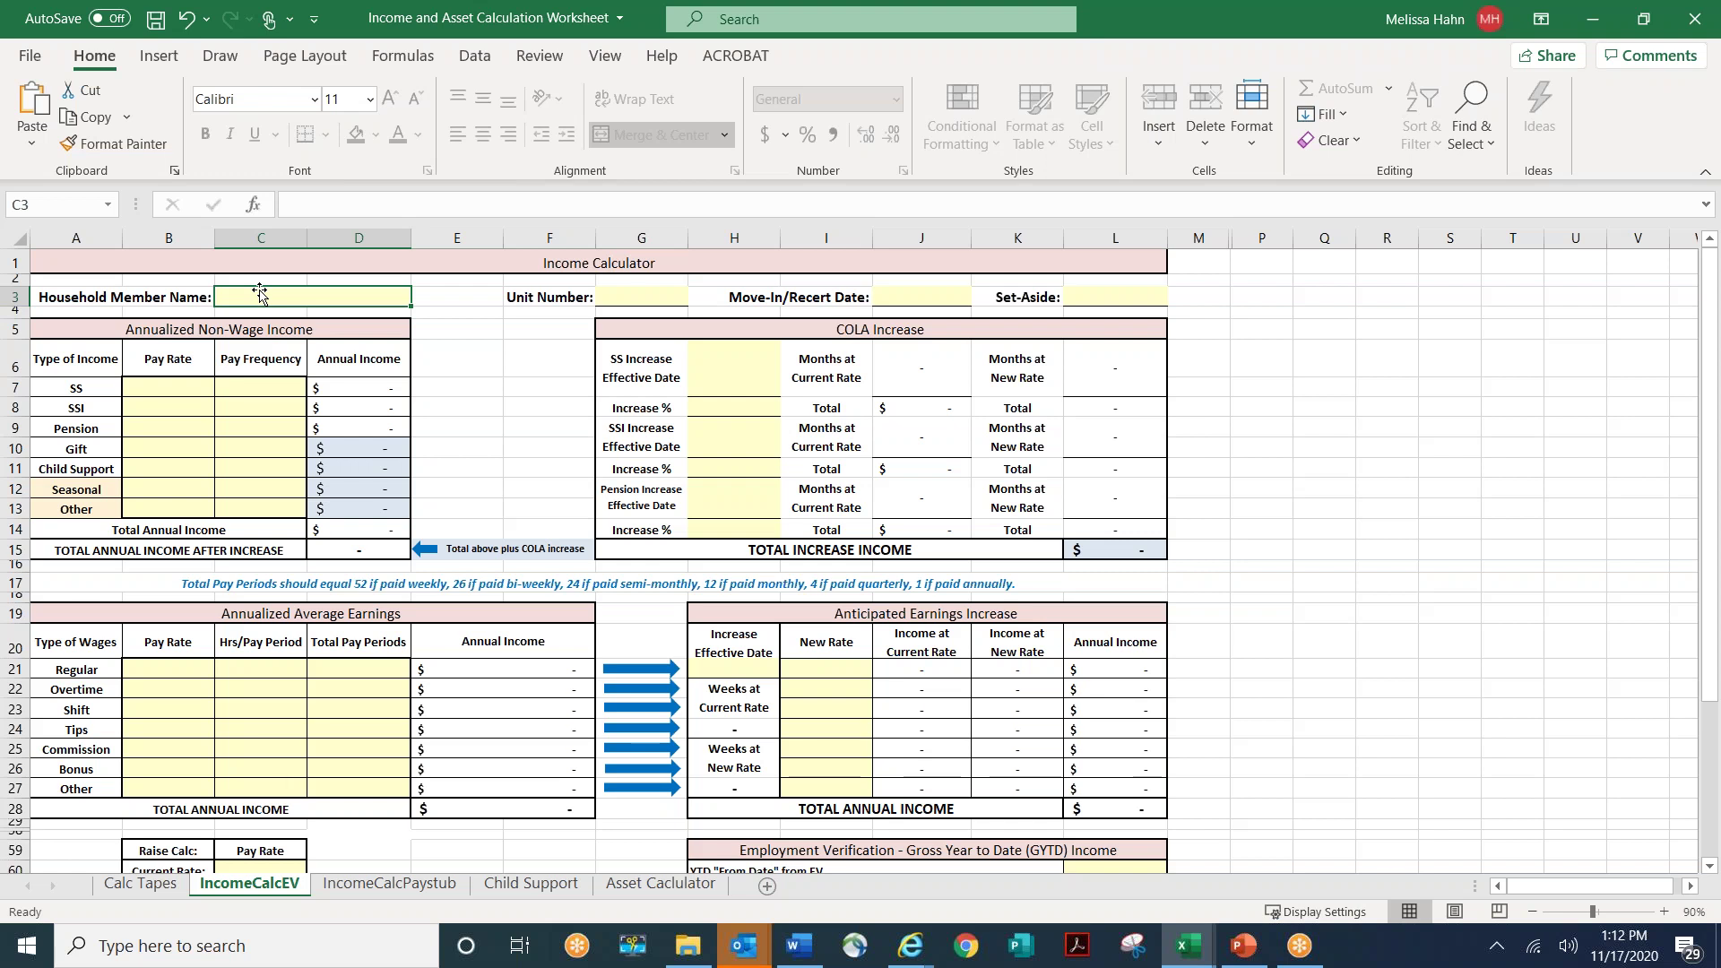
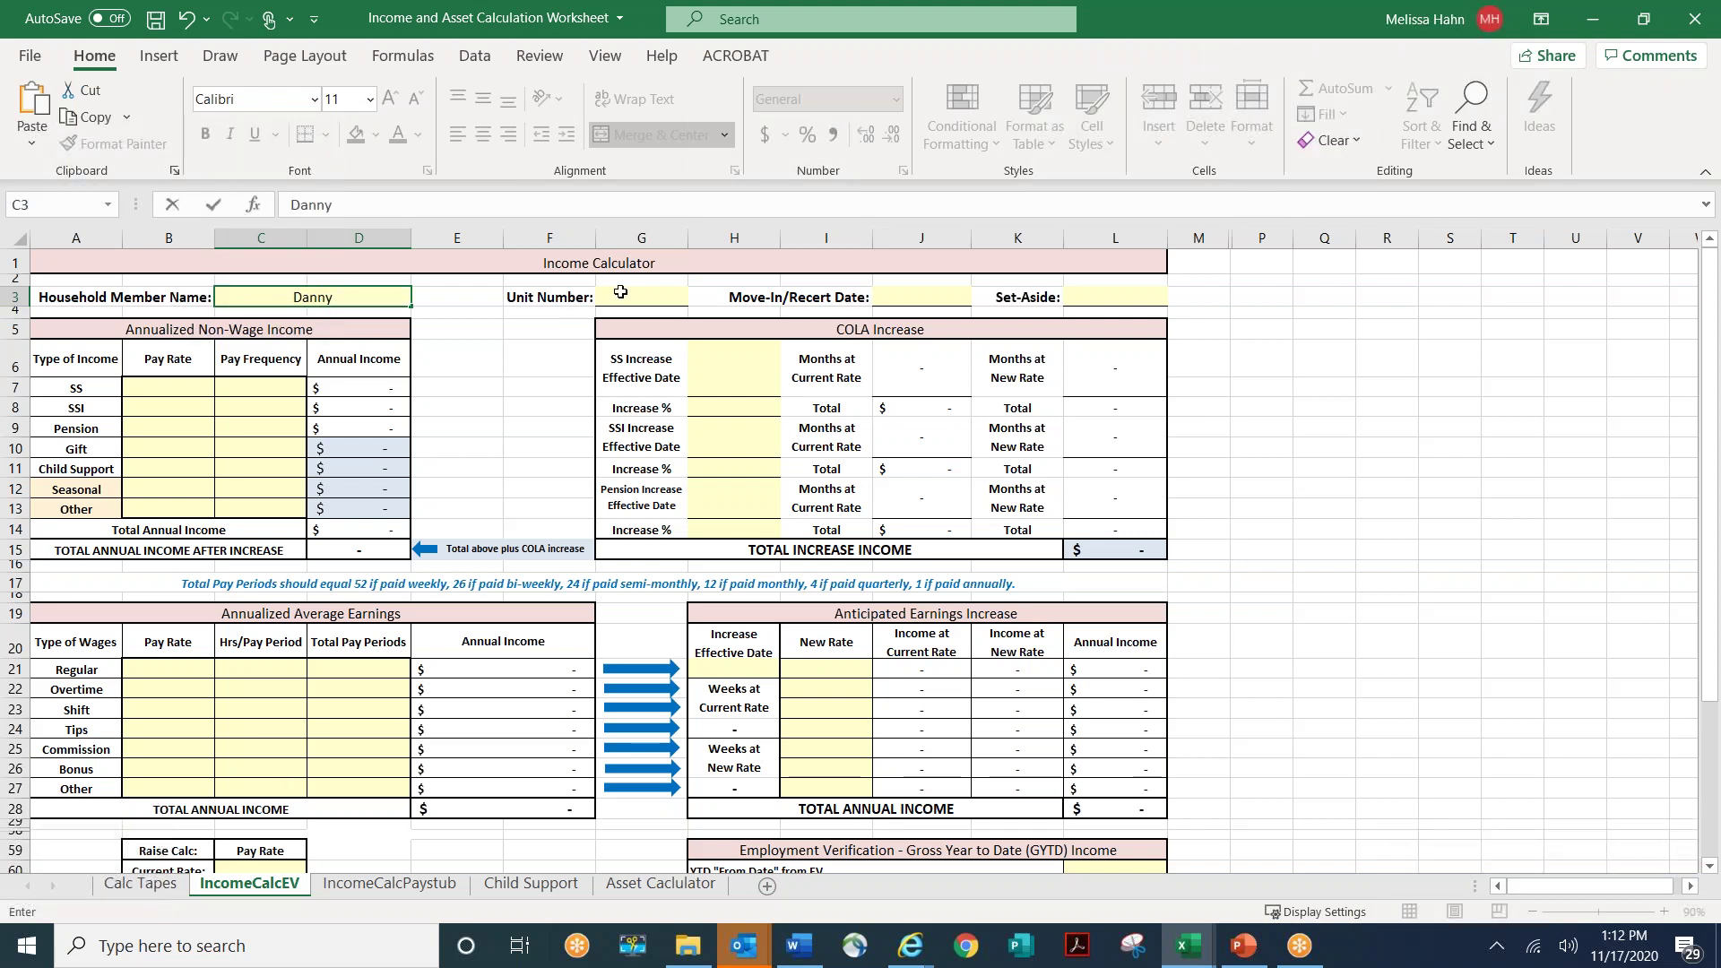
# - Enter the household member's first and last name in C3
pyautogui.hotkey('ctrl', 'Return')
pyautogui.doubleClick(334, 296)
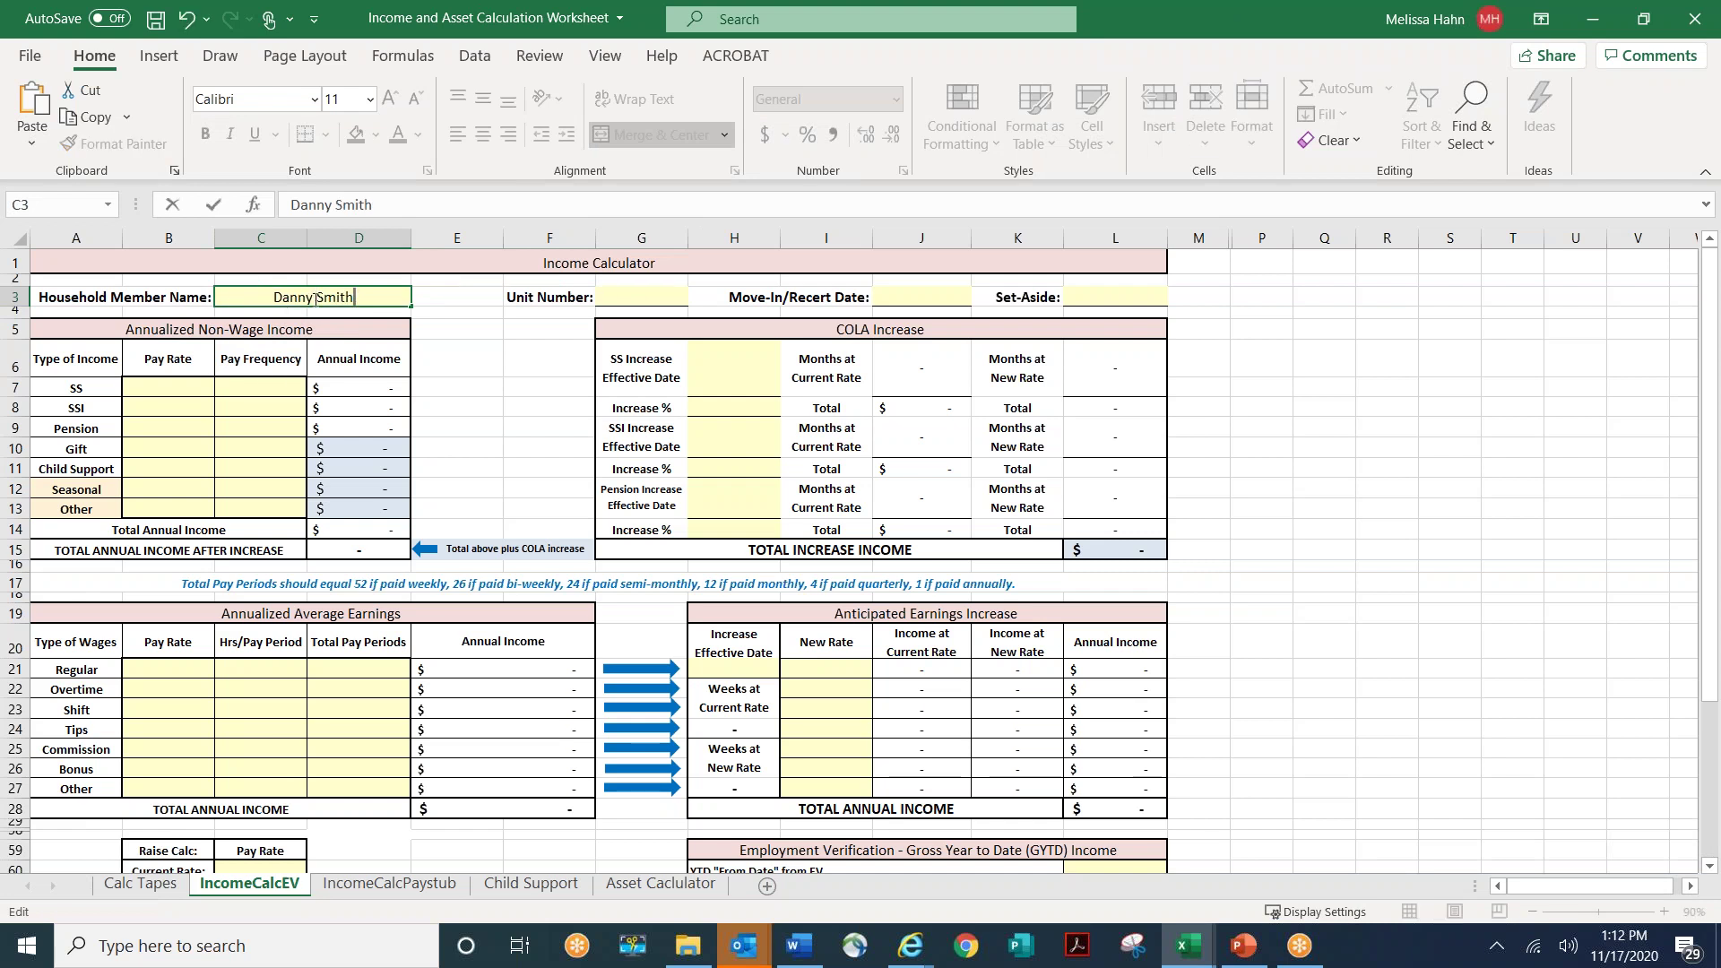
pyautogui.hotkey('ctrl', 'Return')
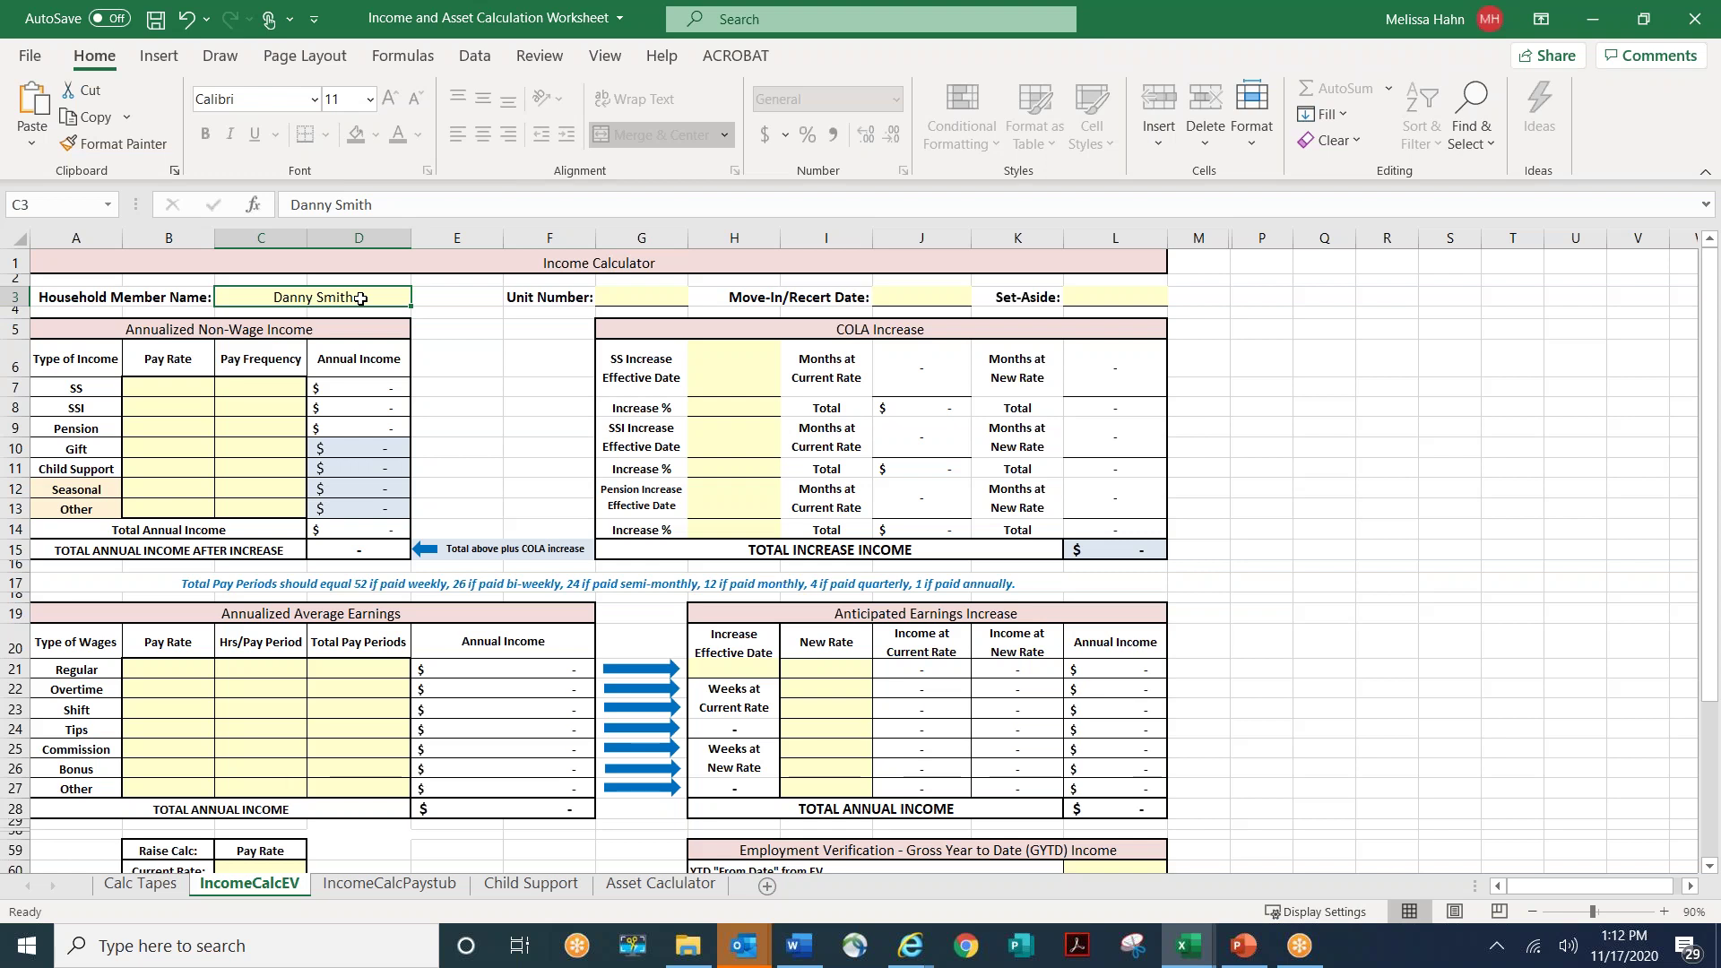
# - Enter 319 as the Unit Number in G3
pyautogui.click(648, 301)
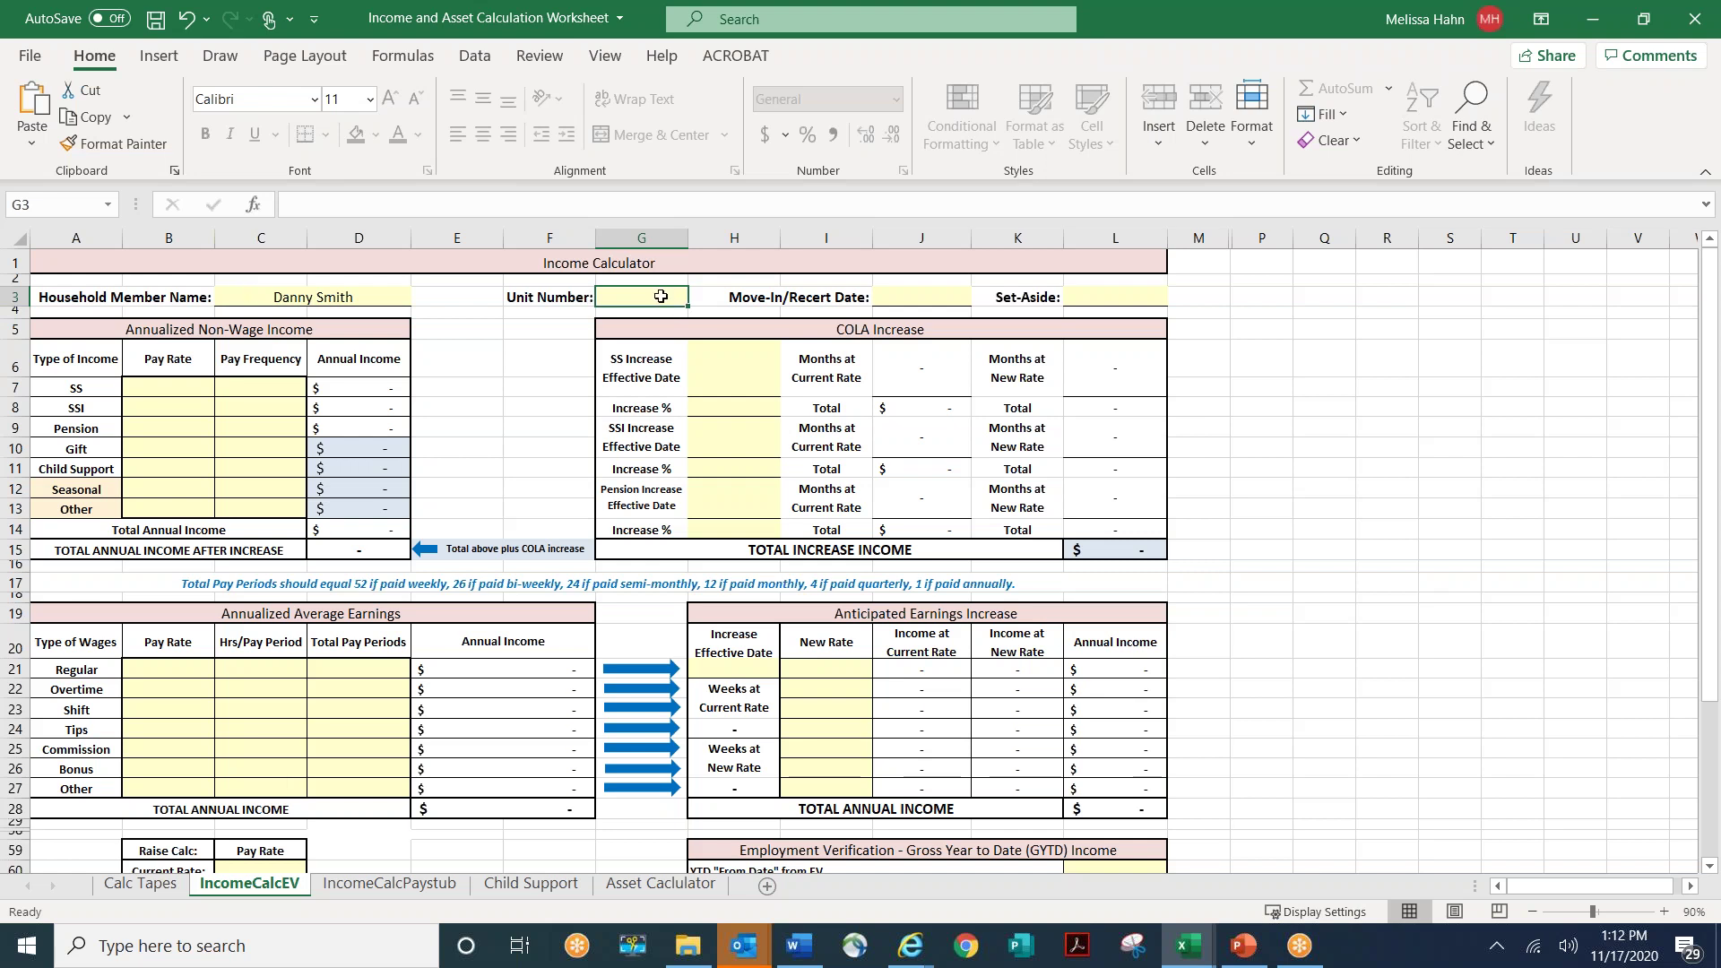
pyautogui.write('319')
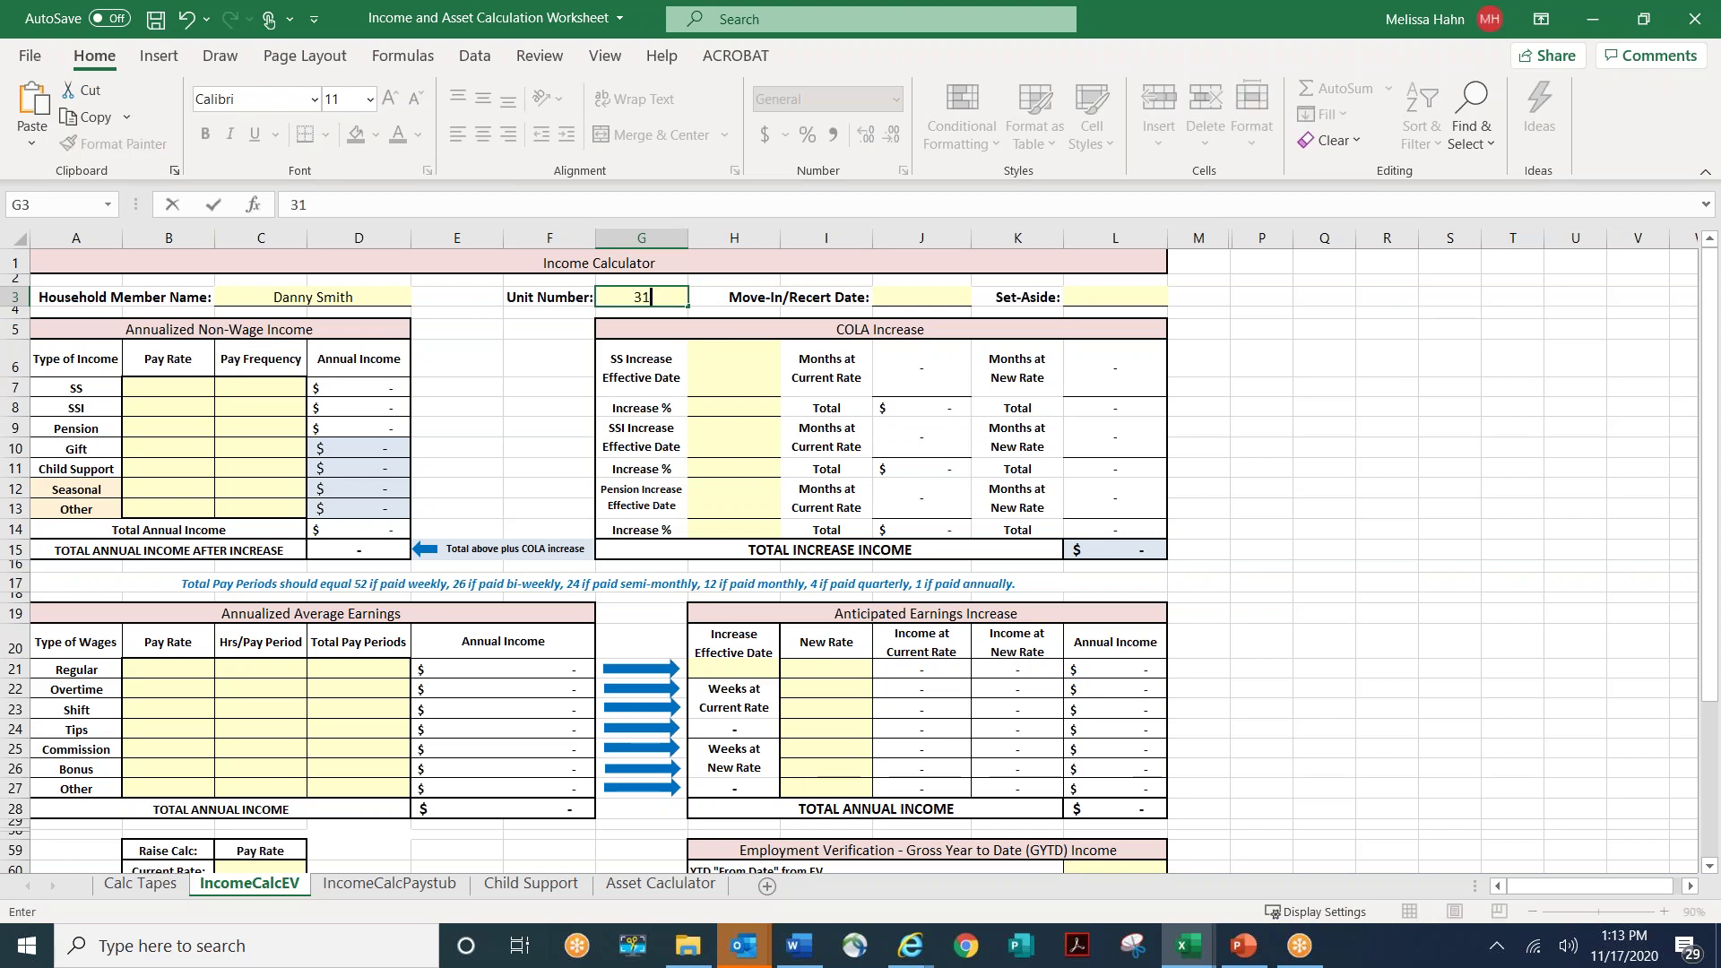
pyautogui.click(918, 300)
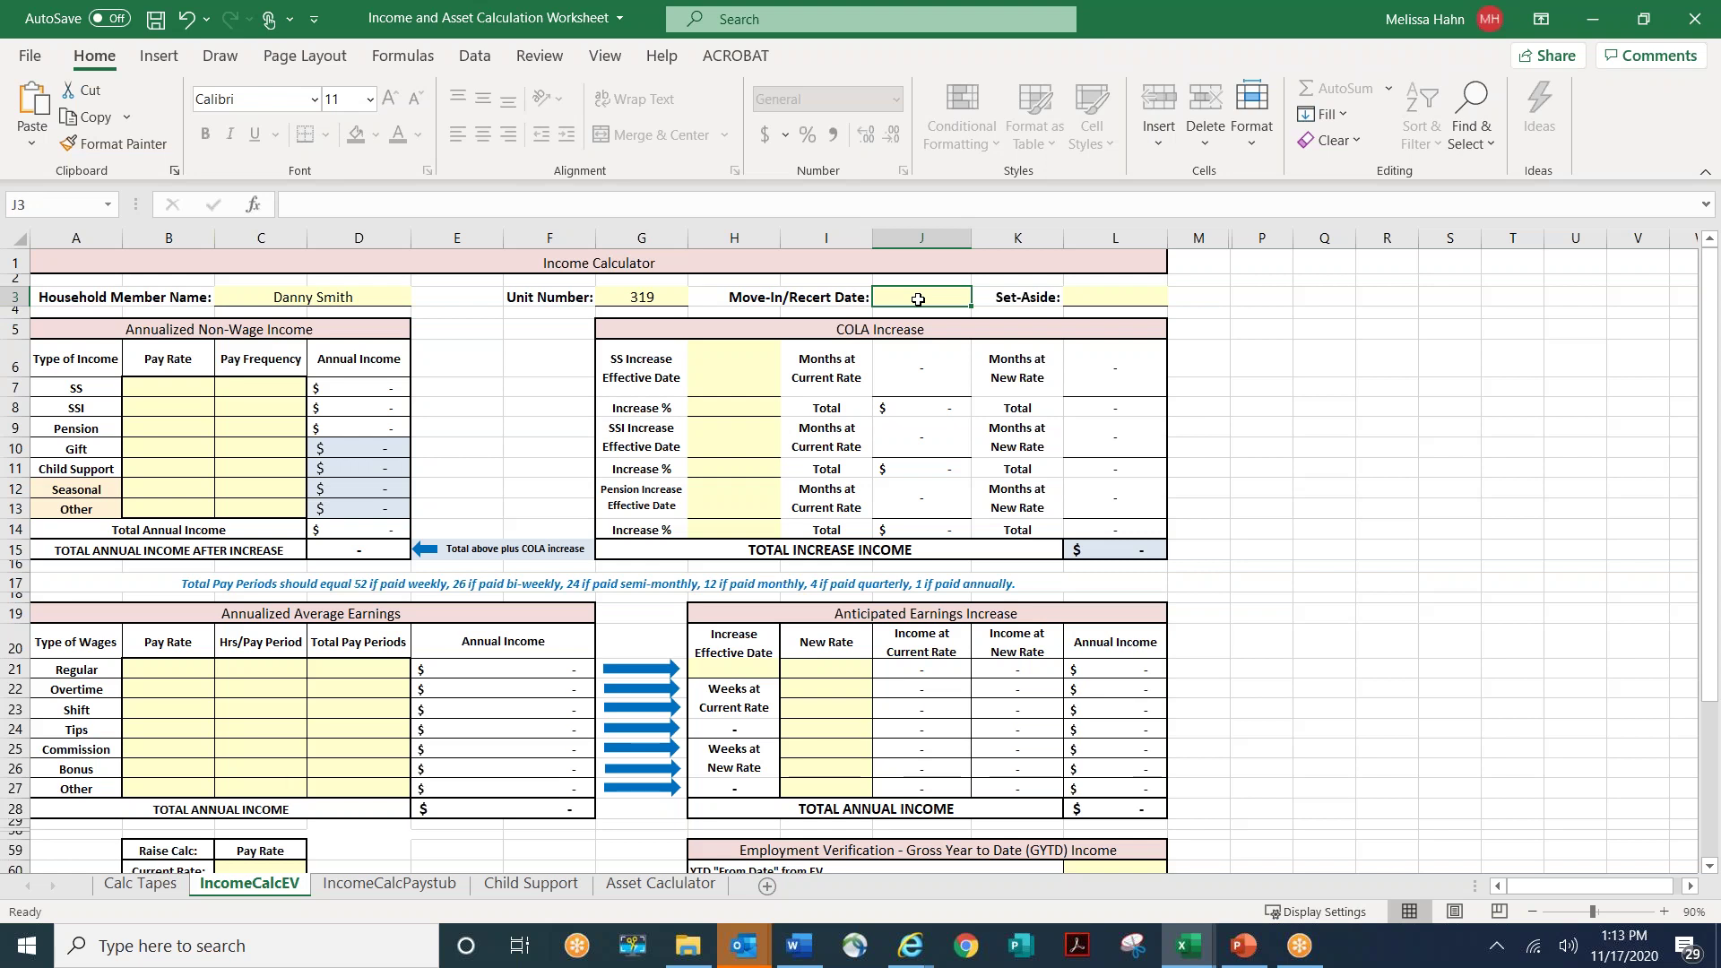
# - Set the Move-In/Recert Date to 11/25/2020 and the Set-Aside to 50%
pyautogui.write('11/')
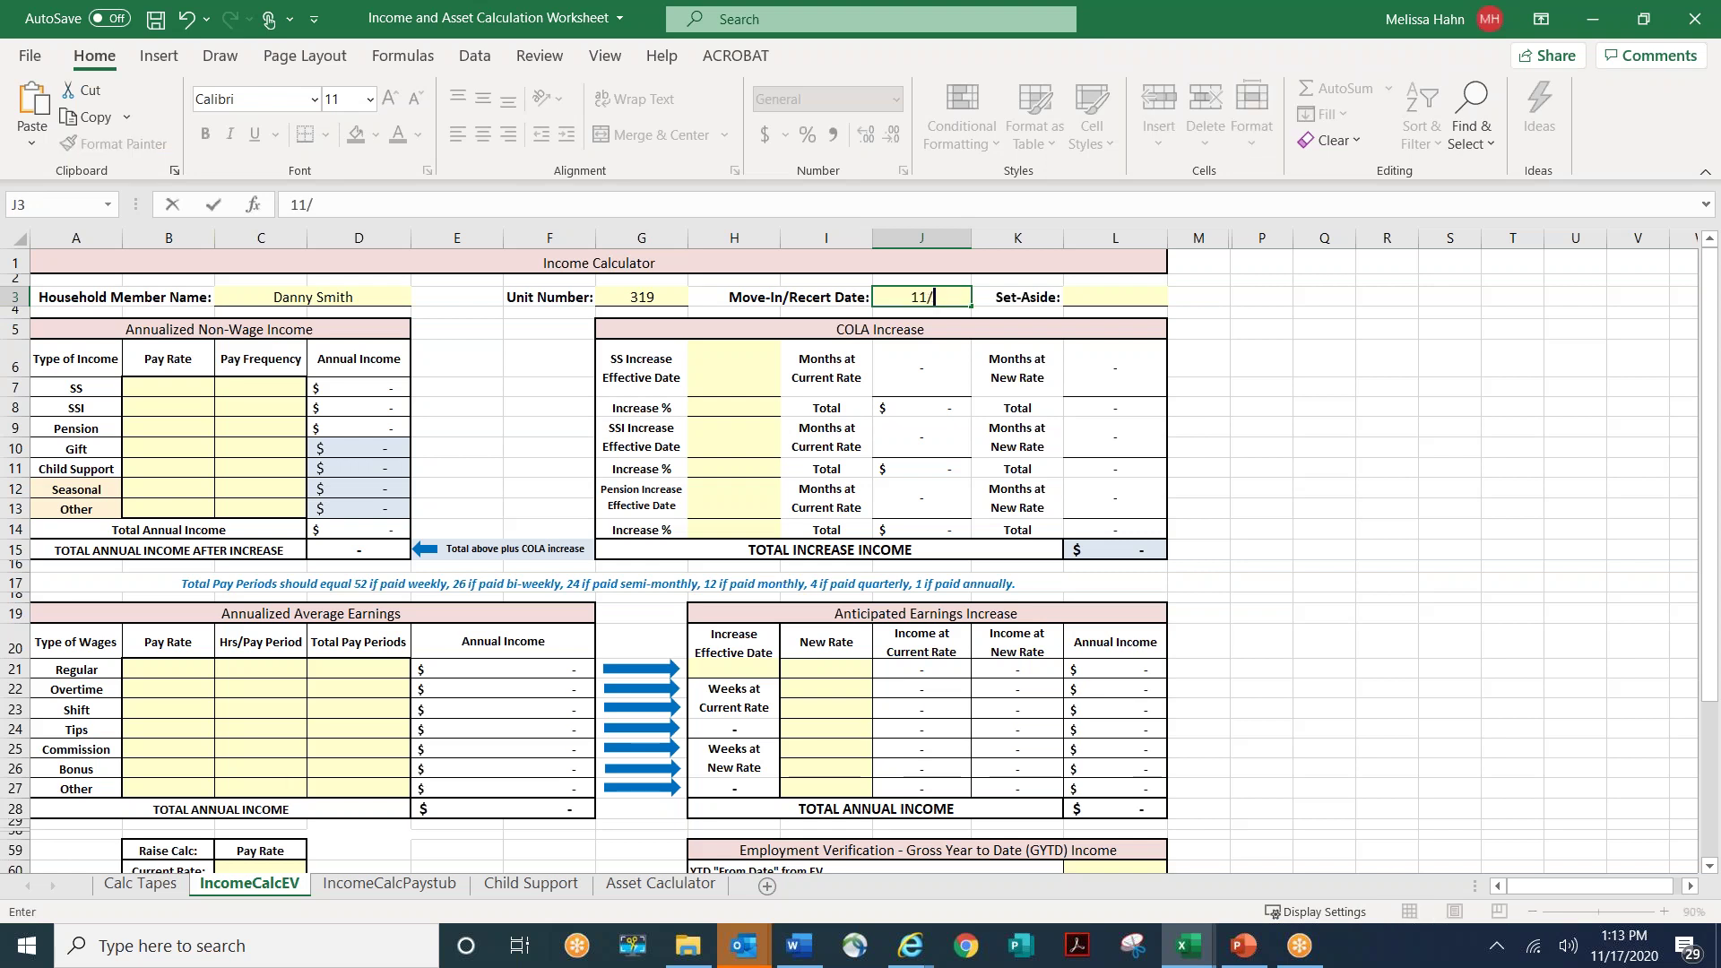
pyautogui.write('25/2020')
pyautogui.hotkey('ctrl', 'Return')
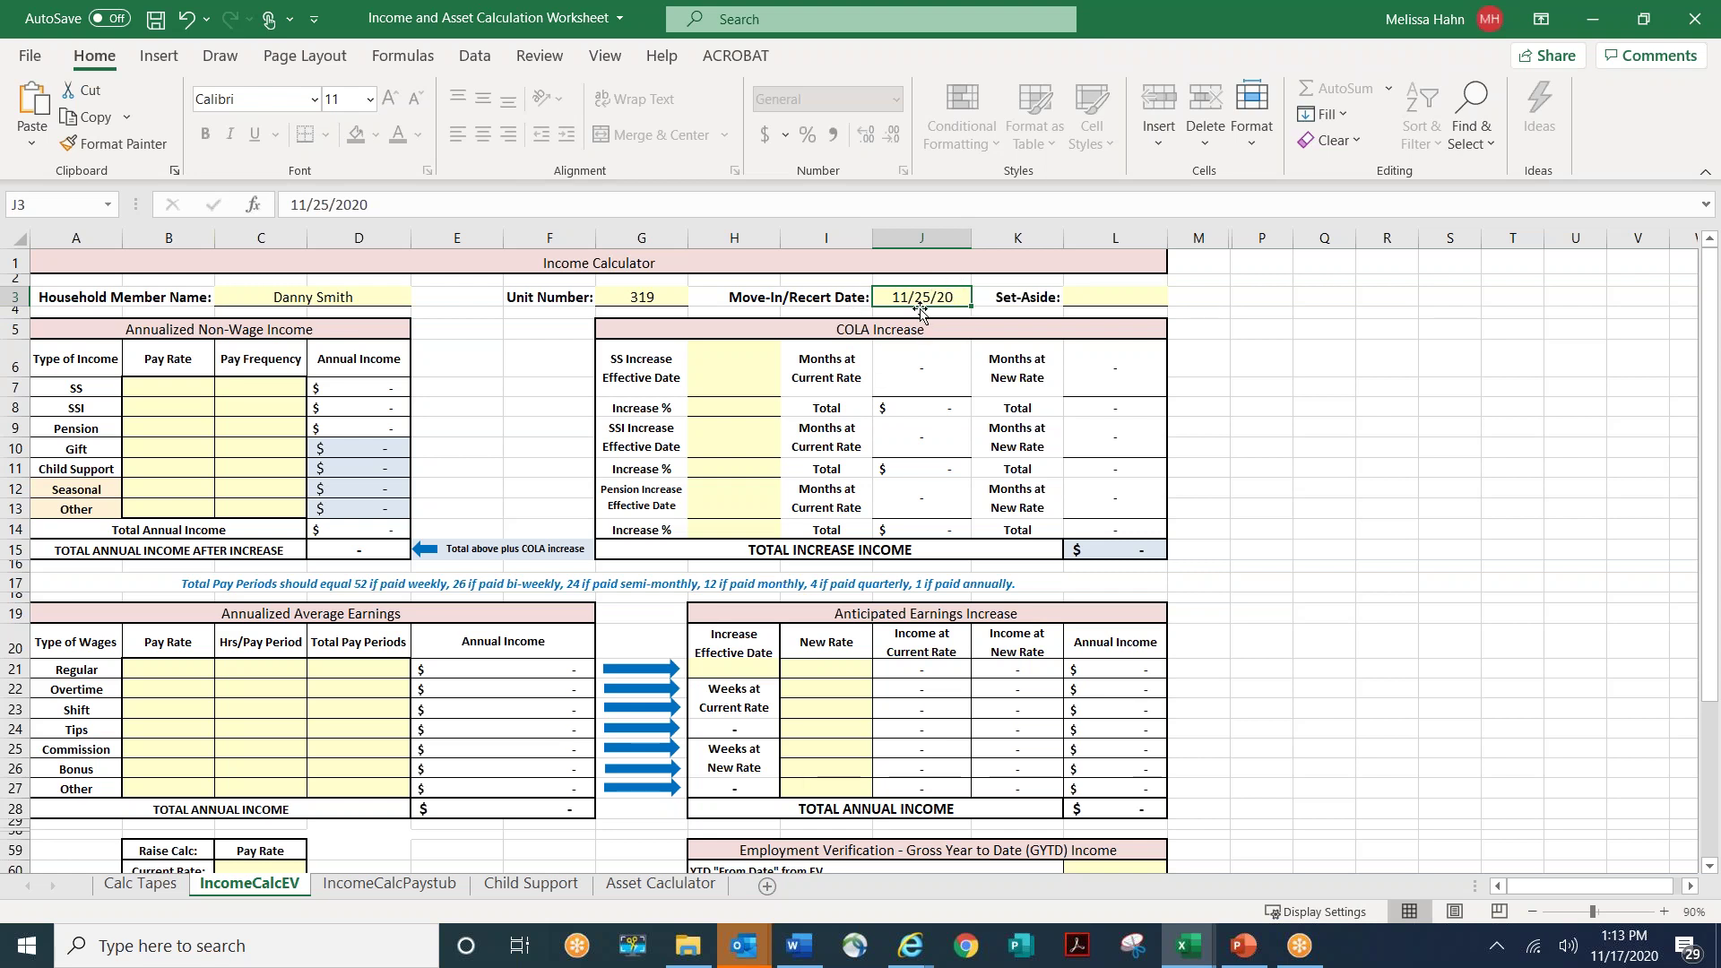
pyautogui.click(1109, 297)
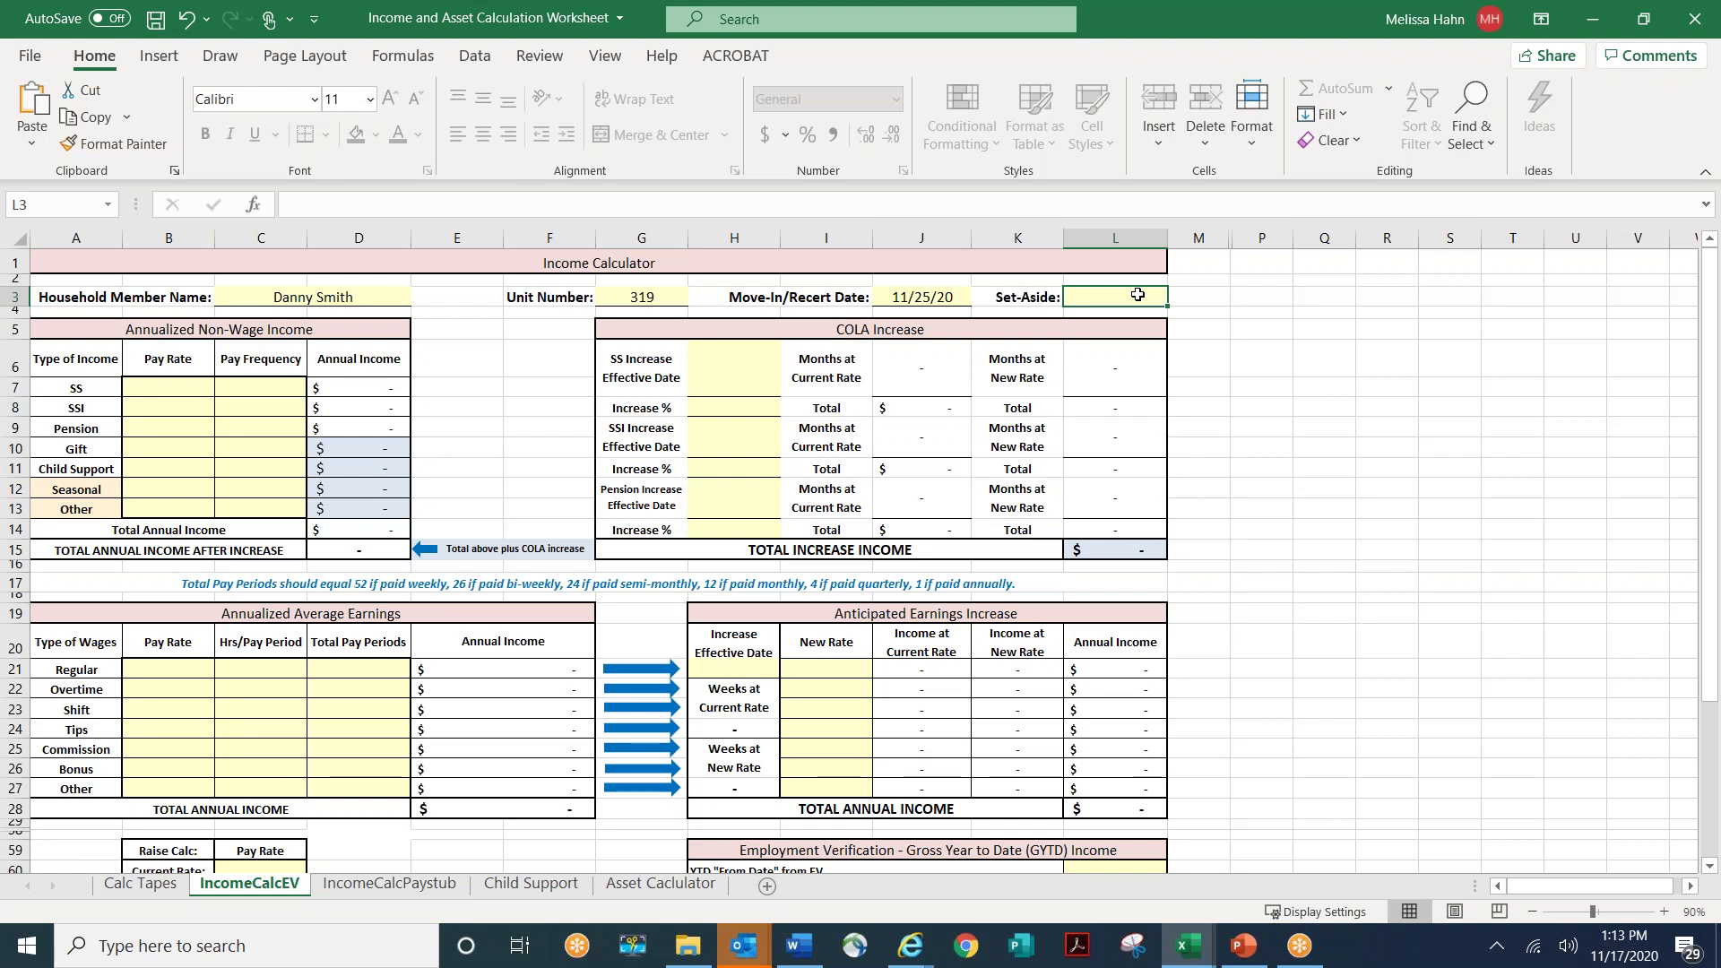
pyautogui.write('50%')
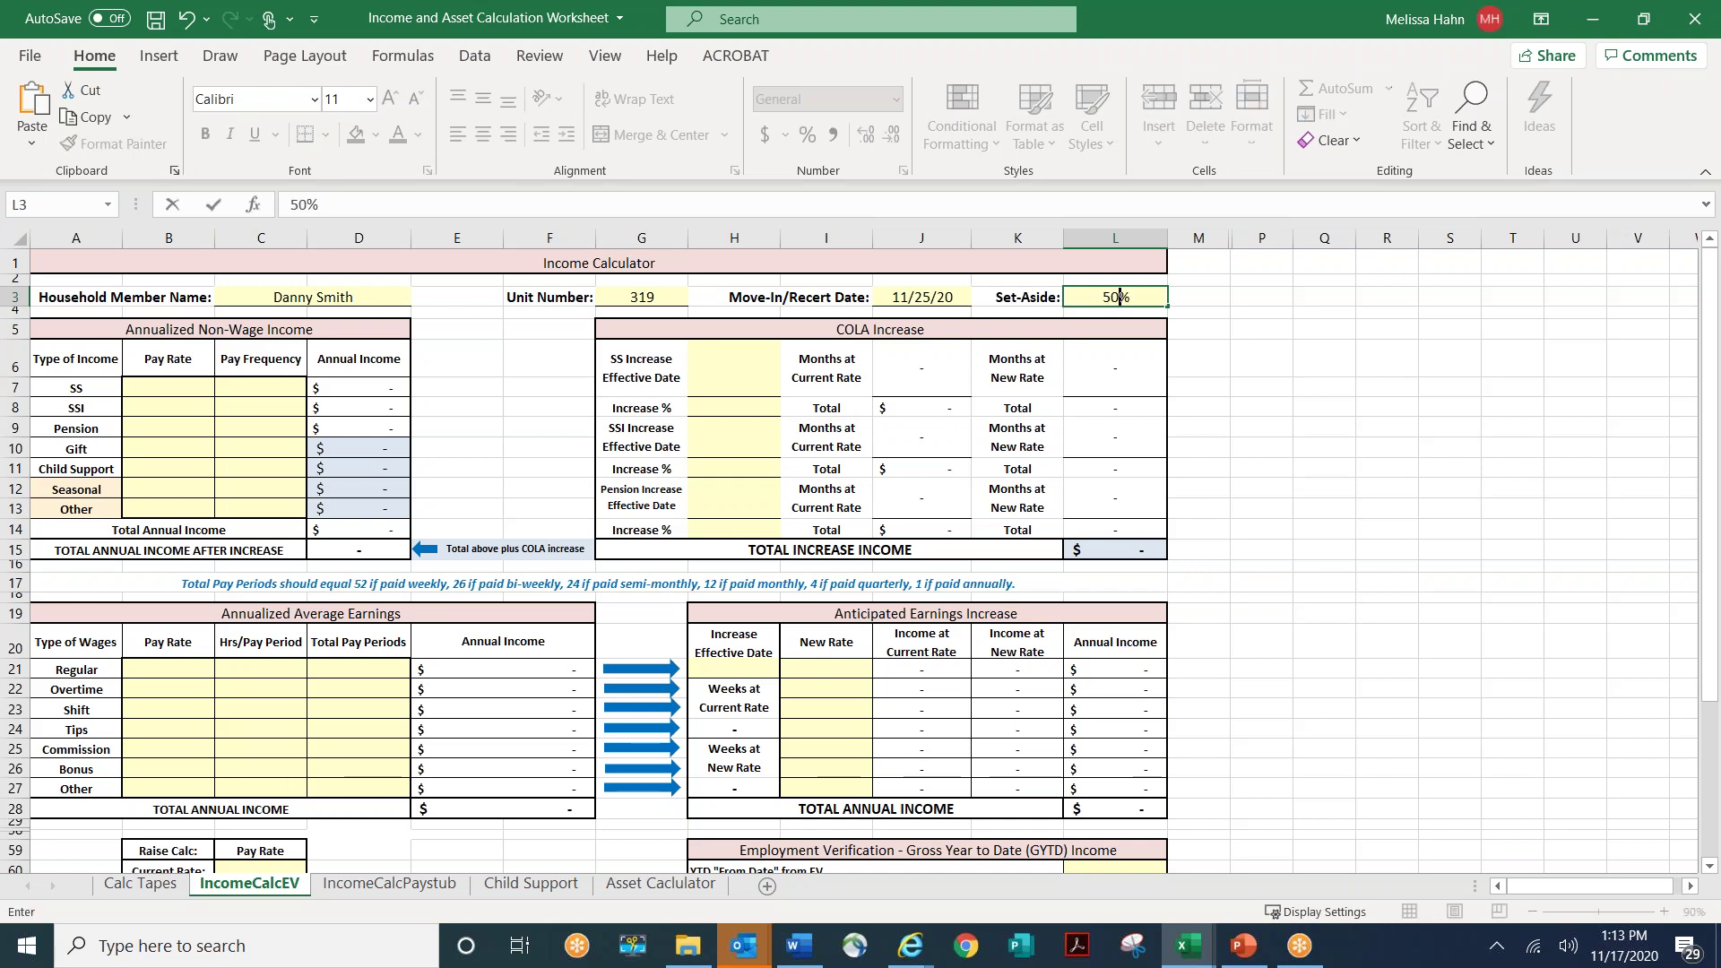
pyautogui.hotkey('ctrl', 'Return')
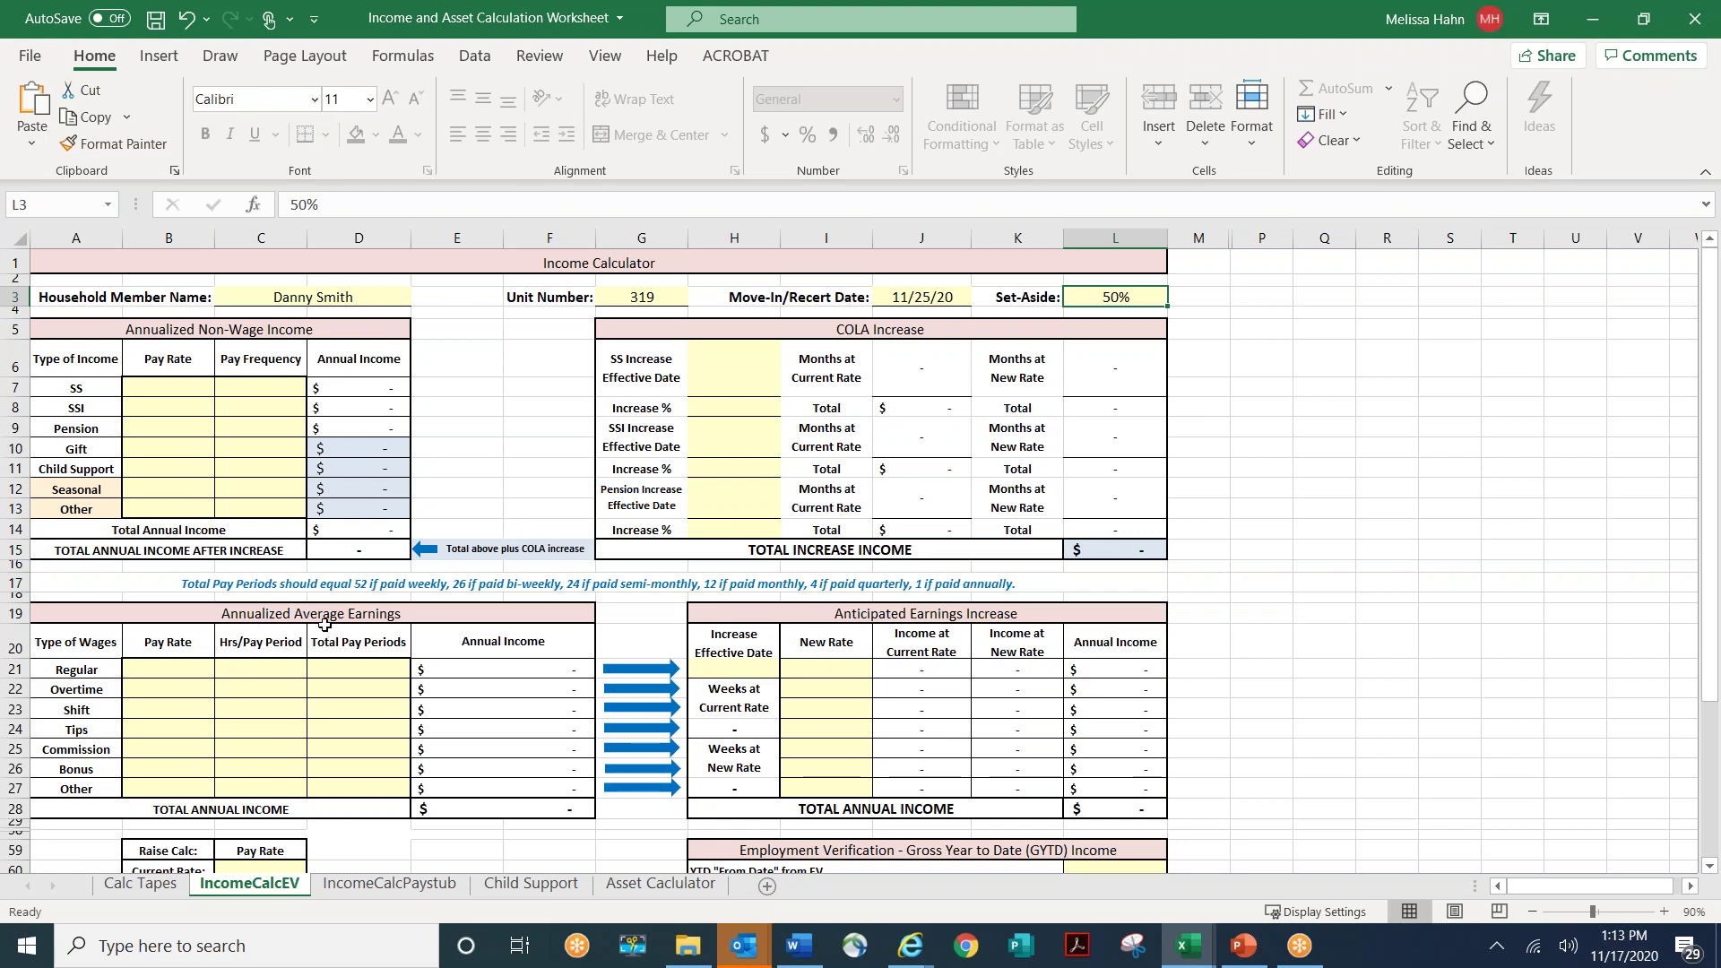
# - Give the Regular wage row a 13.08 pay rate and 40 hours per period
pyautogui.click(172, 672)
pyautogui.write('1')
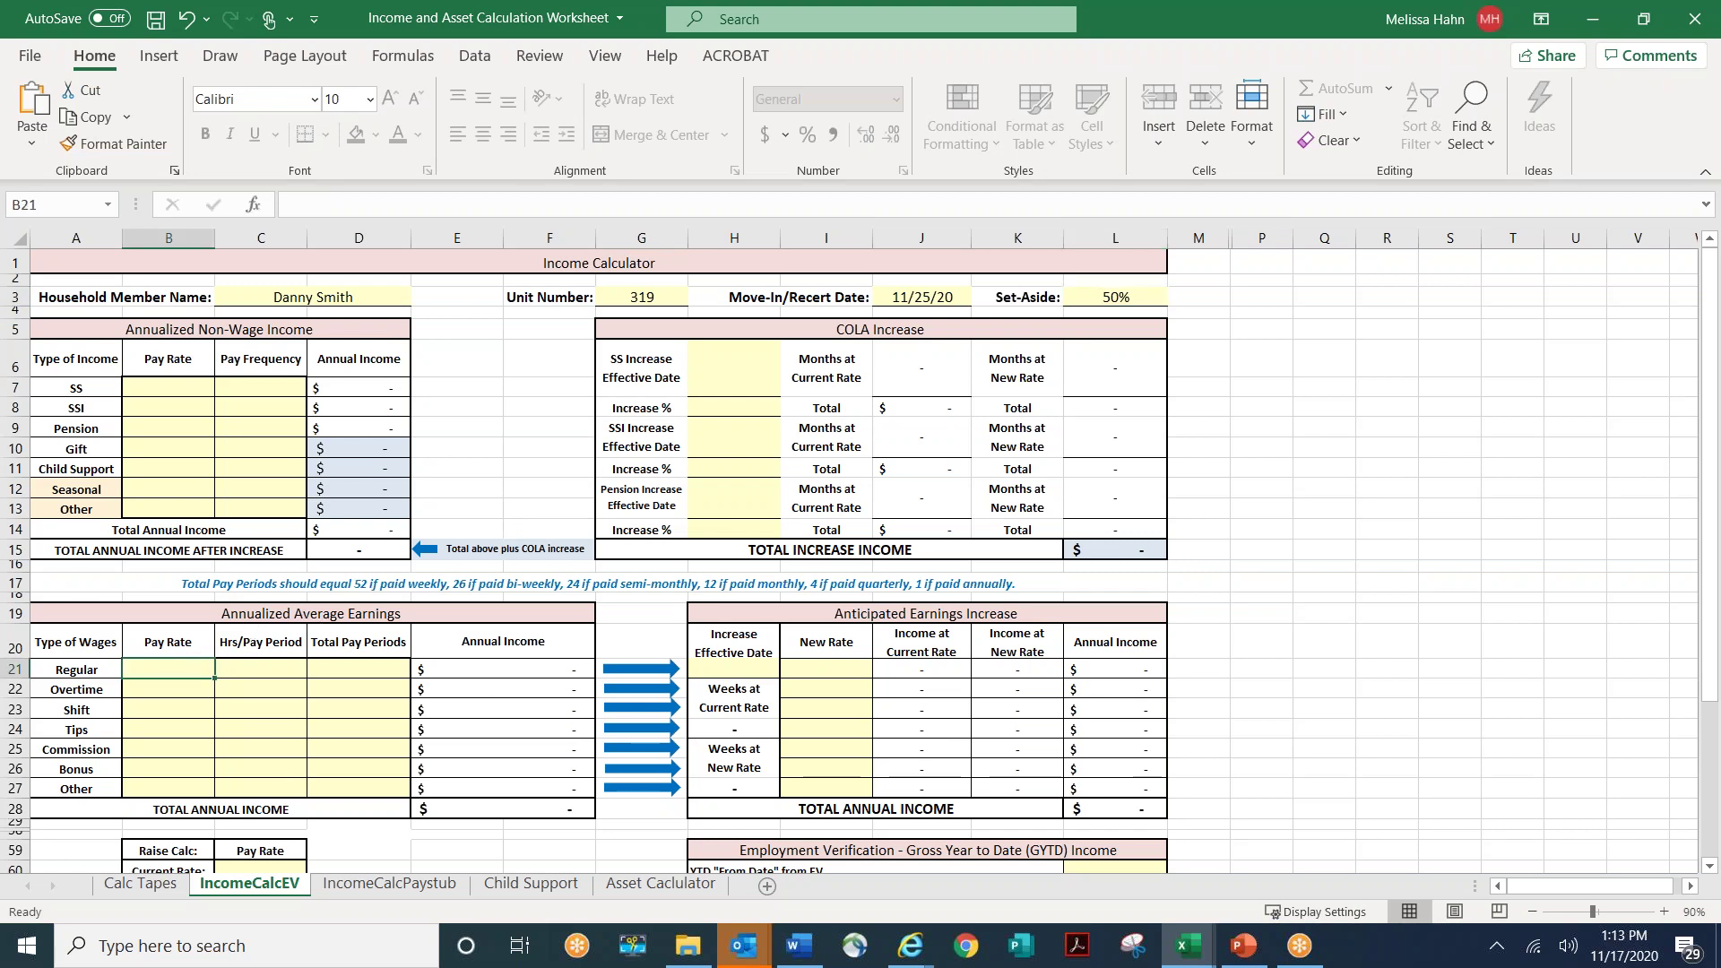
pyautogui.write('3.08')
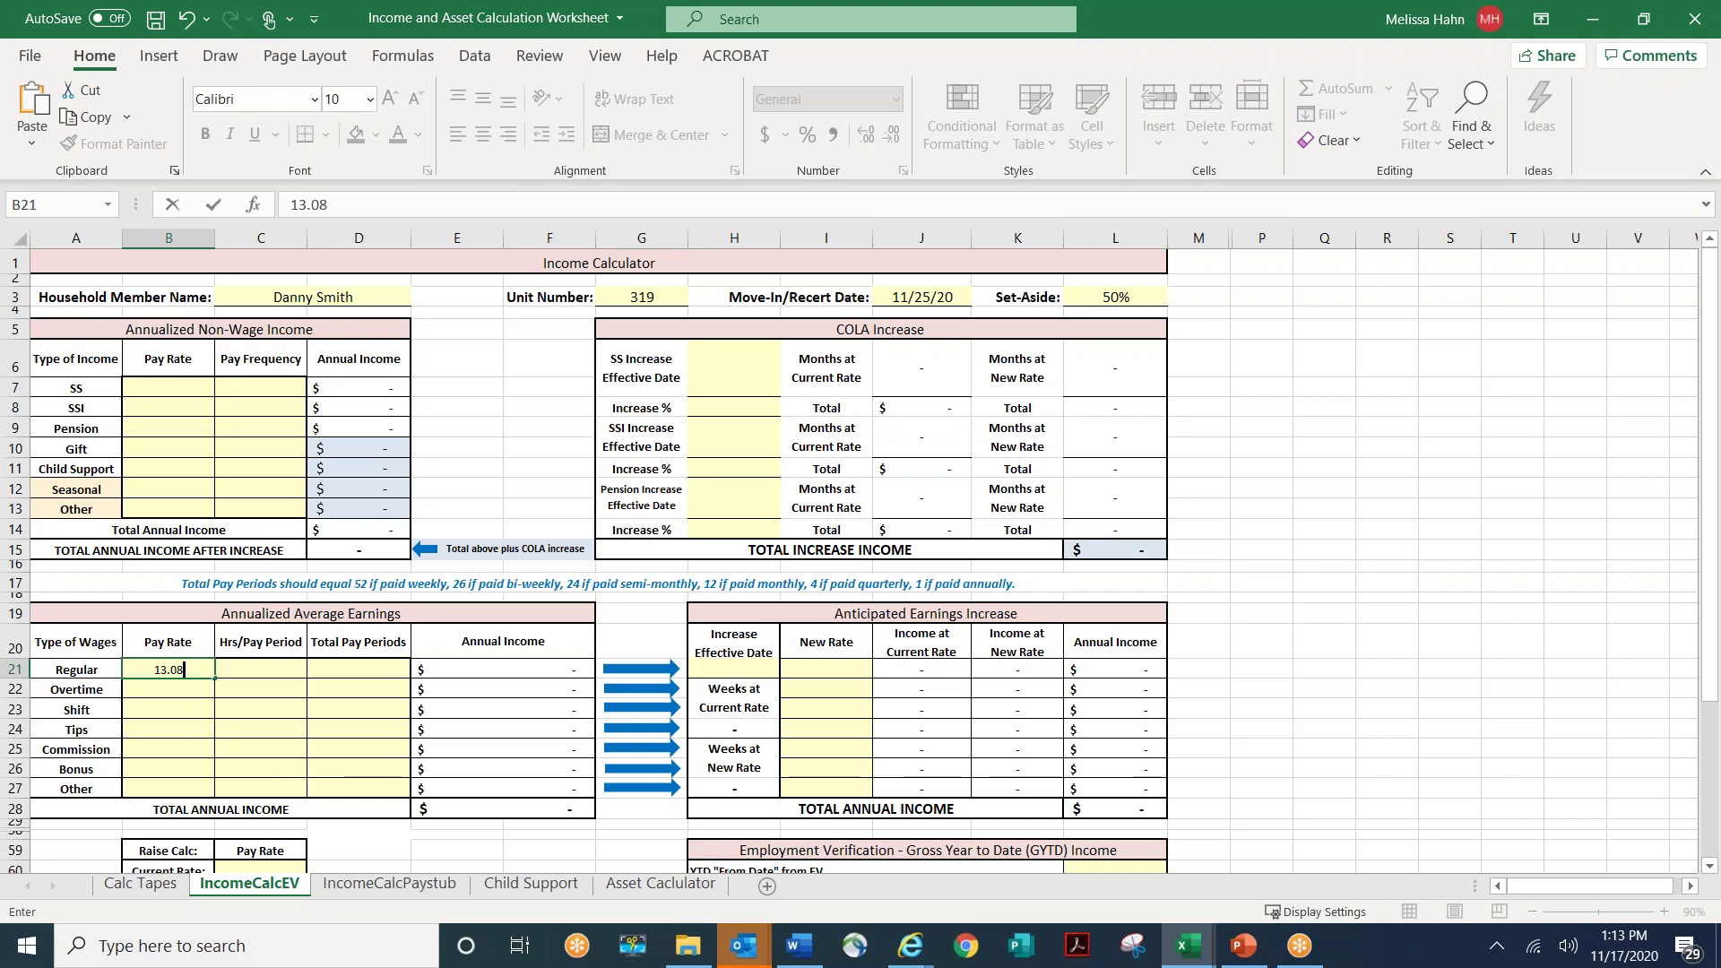
pyautogui.click(261, 670)
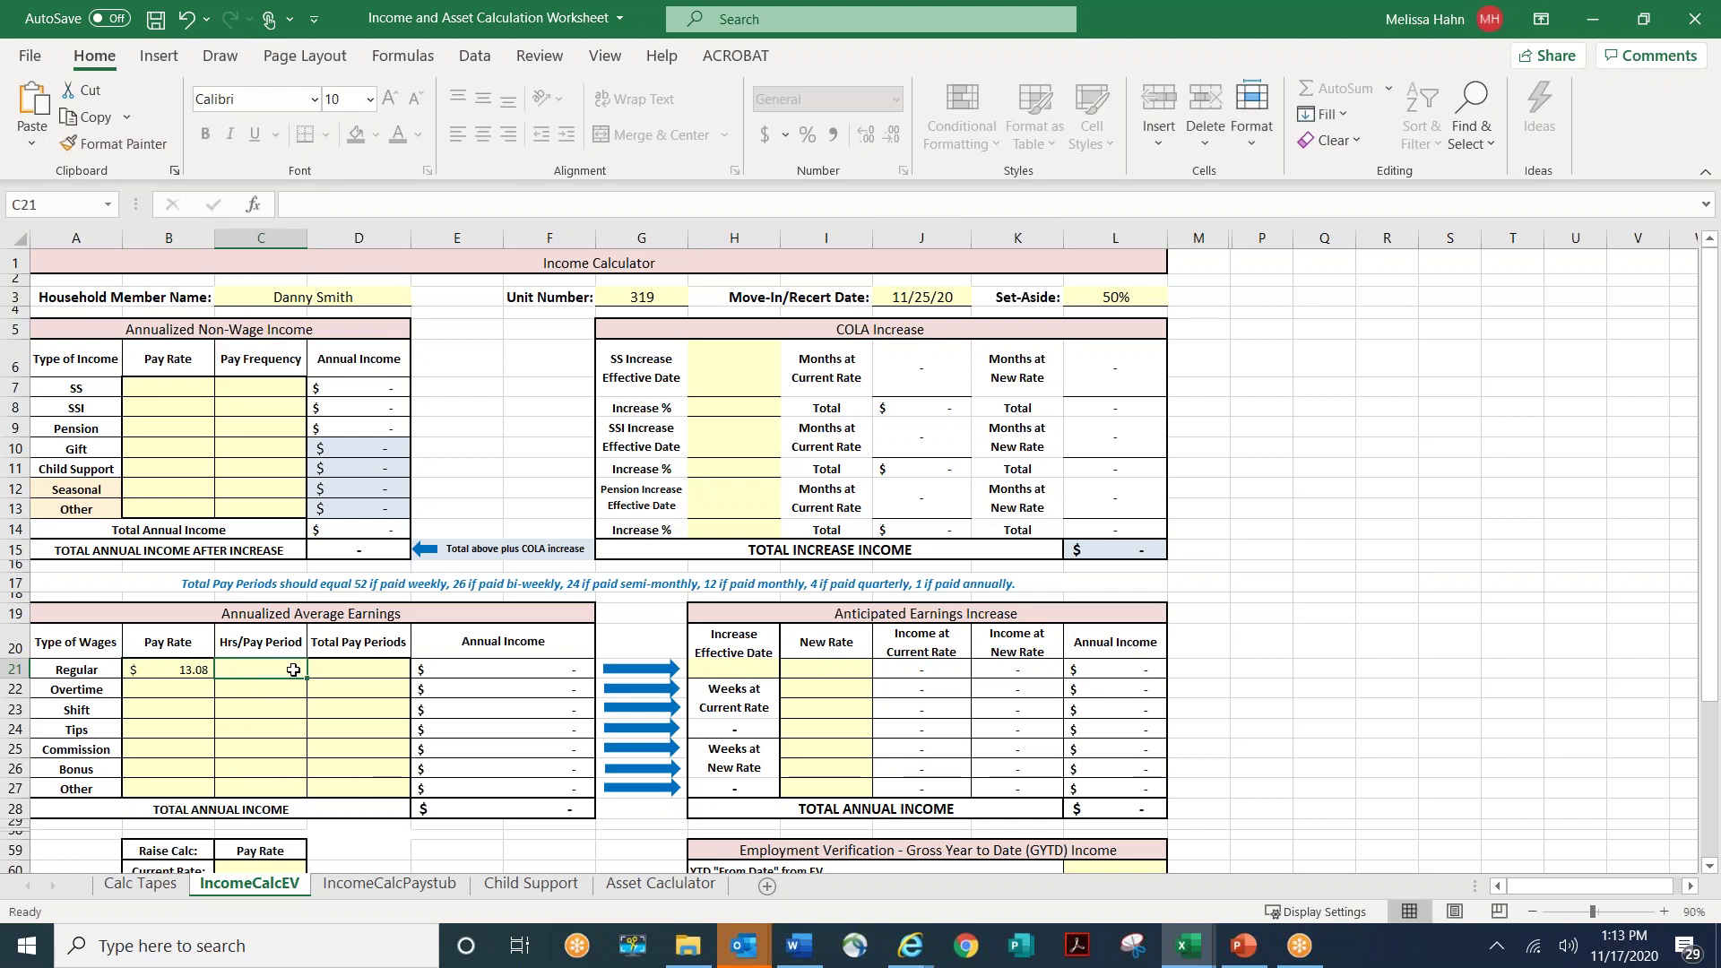
pyautogui.write('40')
pyautogui.click(368, 673)
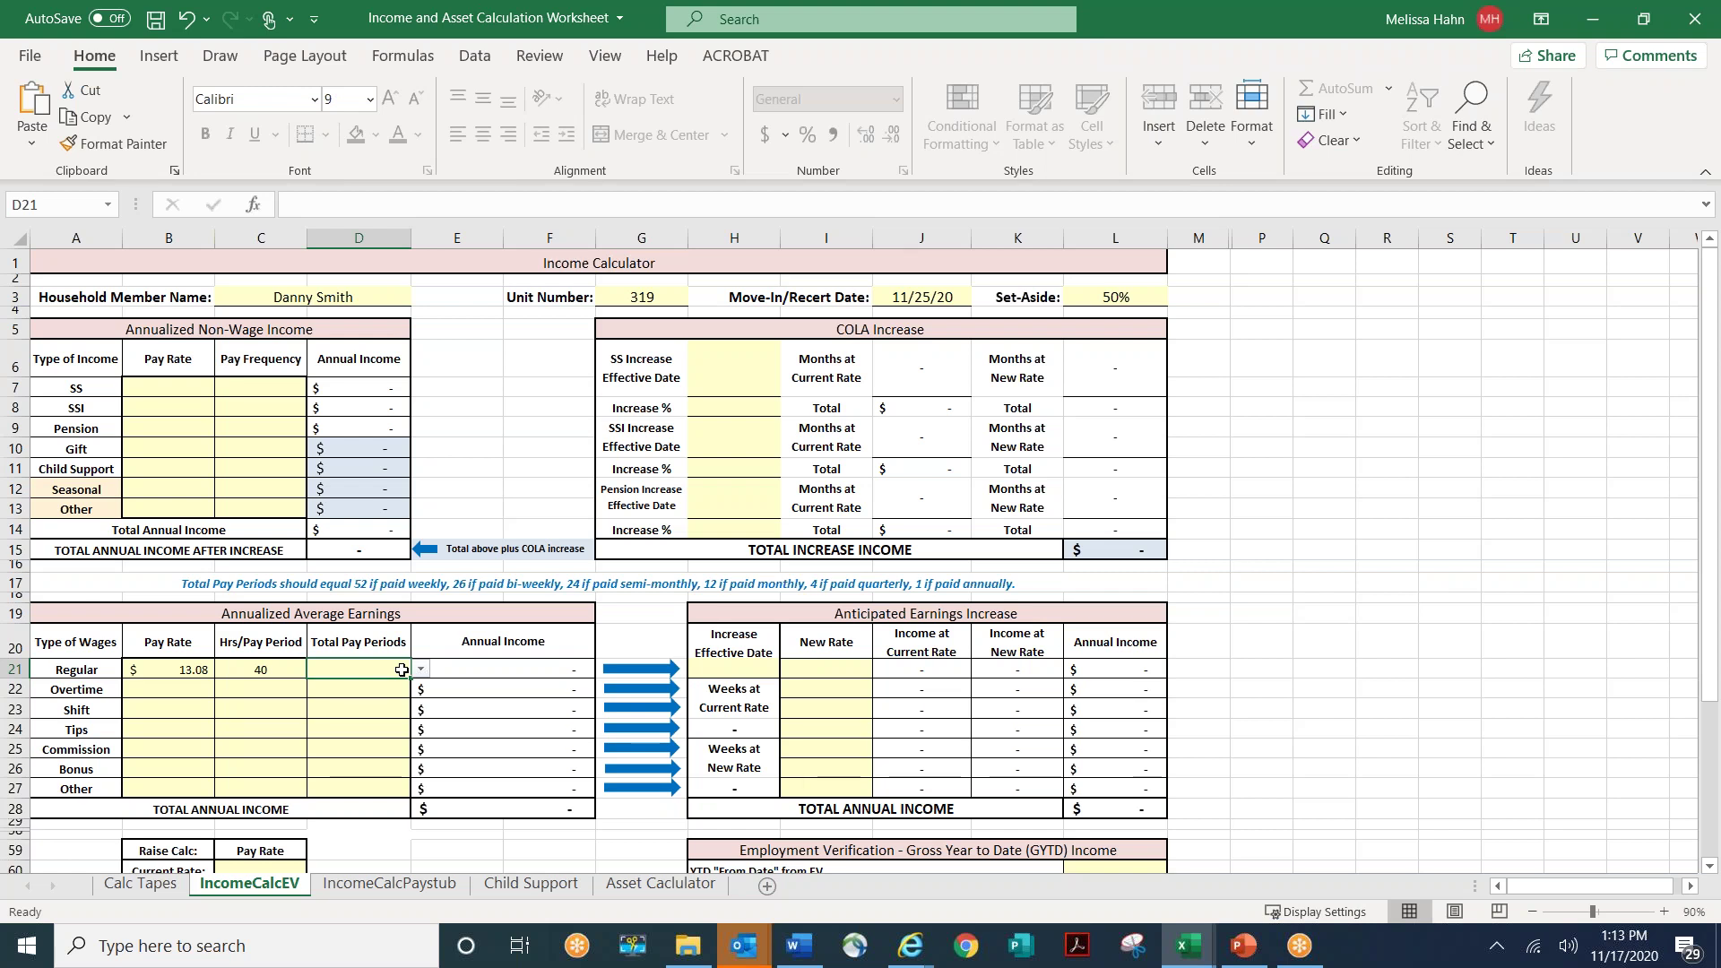
pyautogui.click(420, 669)
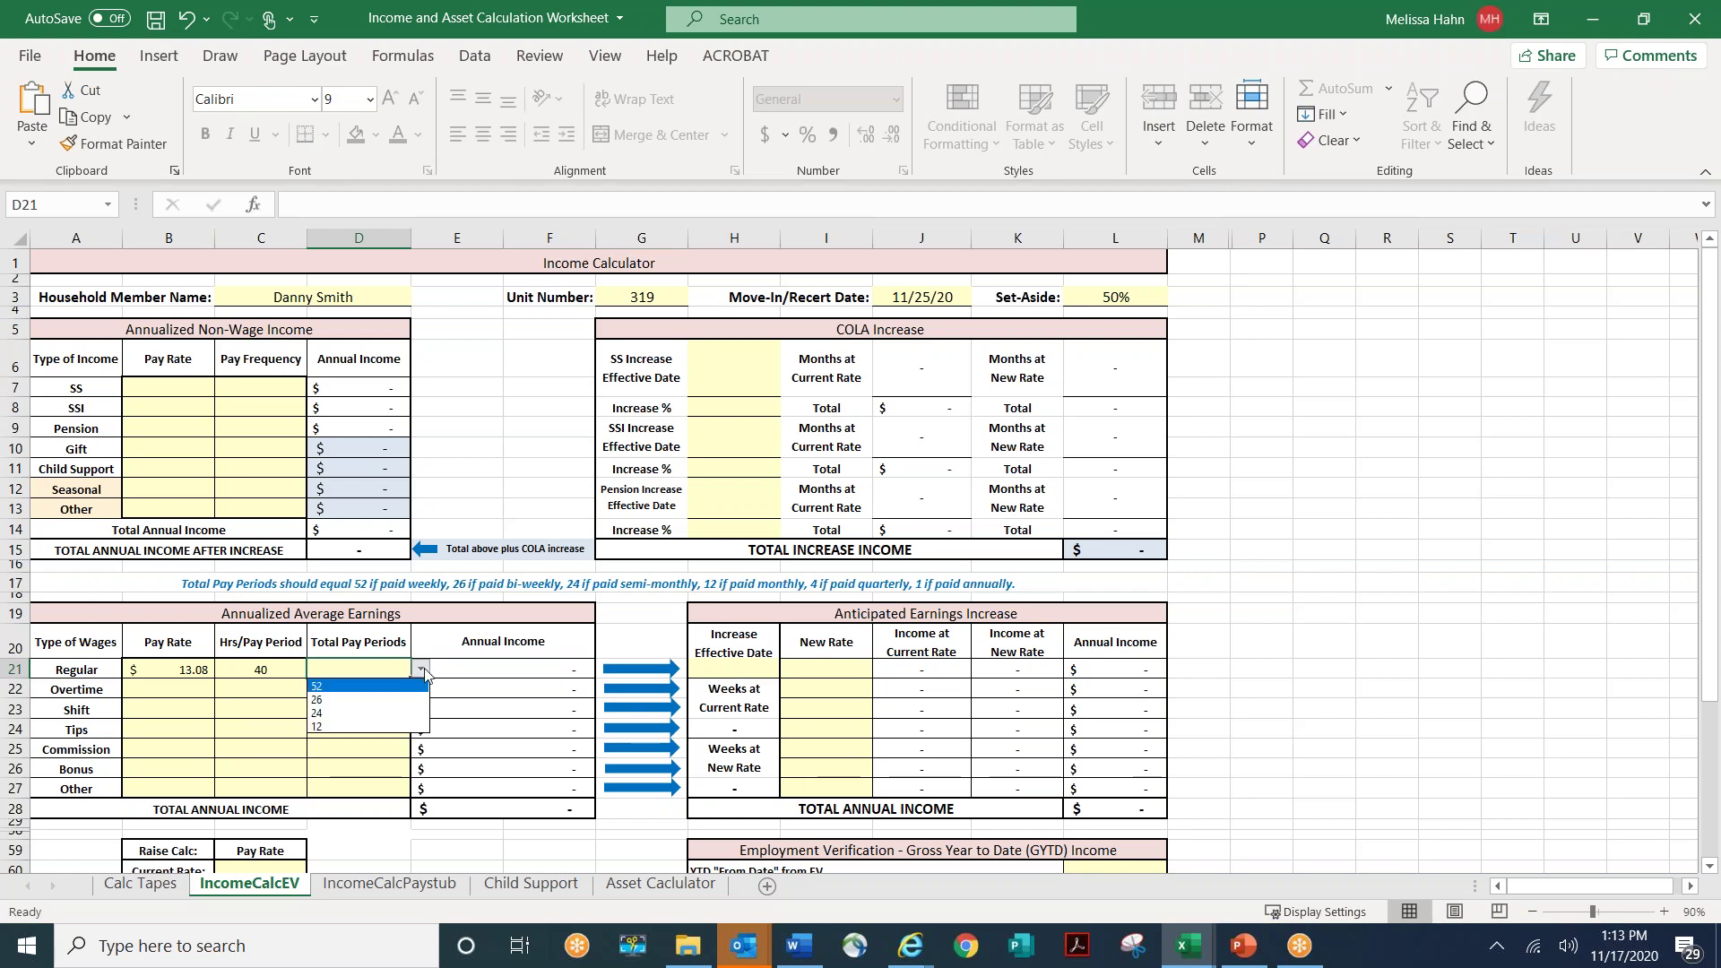
# - Choose 52 pay periods for the Regular row, giving $27,206.40 annual income
pyautogui.click(359, 684)
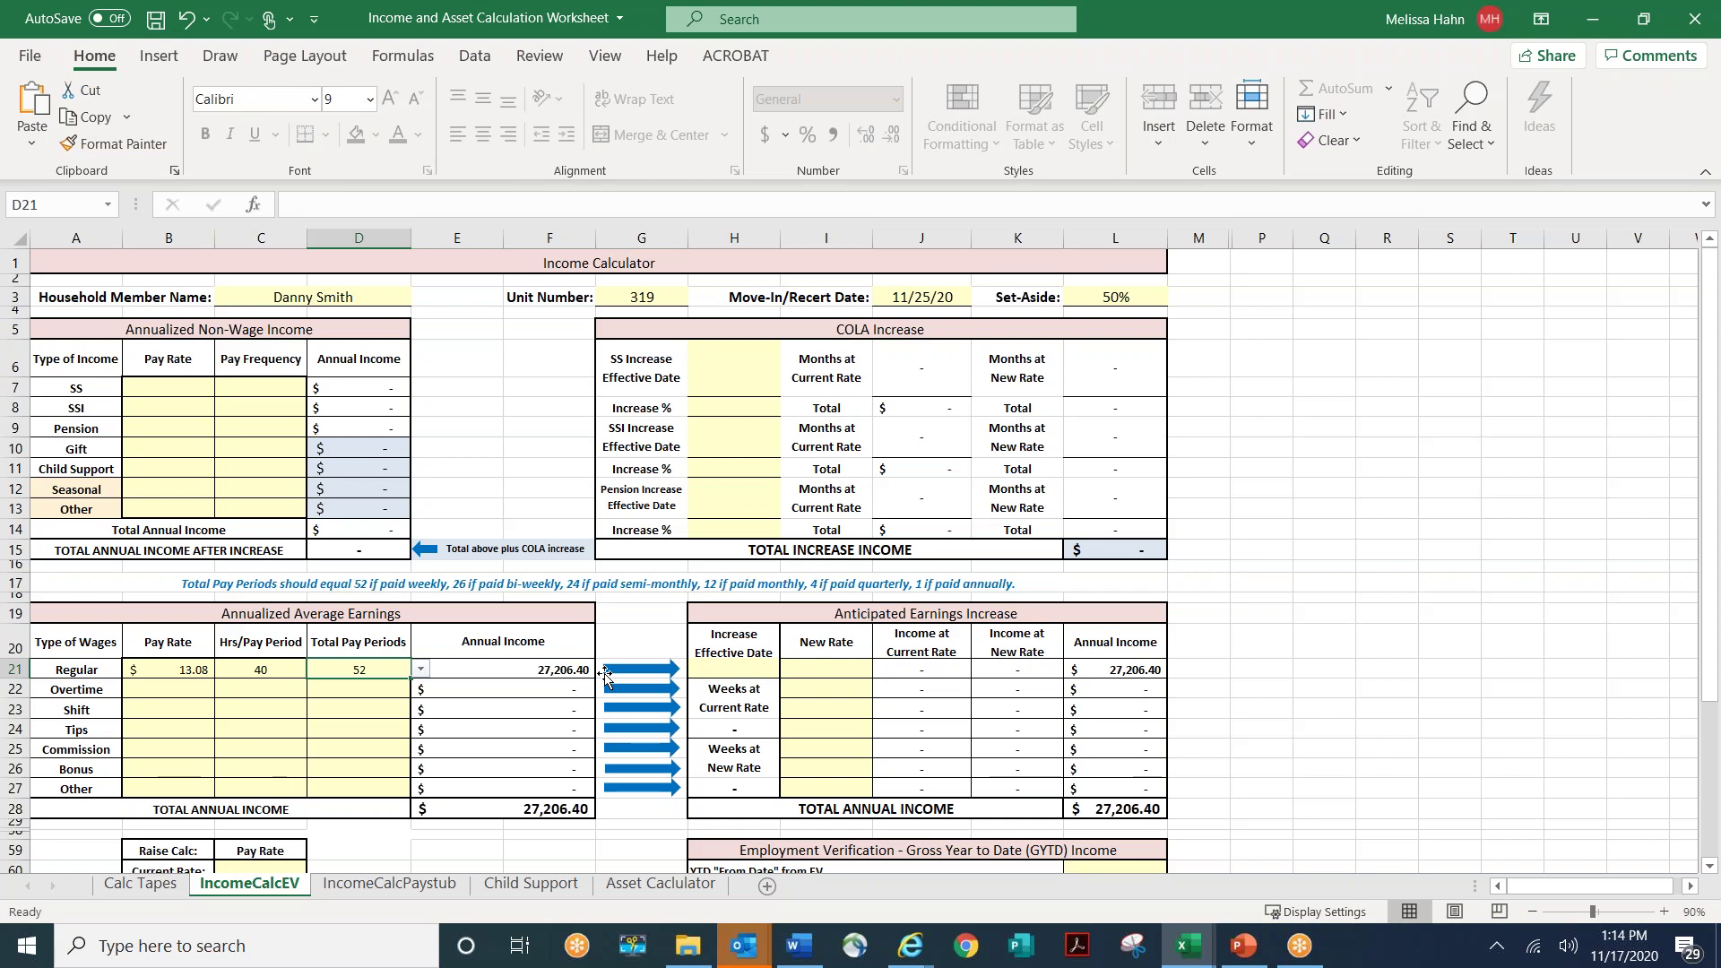
pyautogui.click(818, 666)
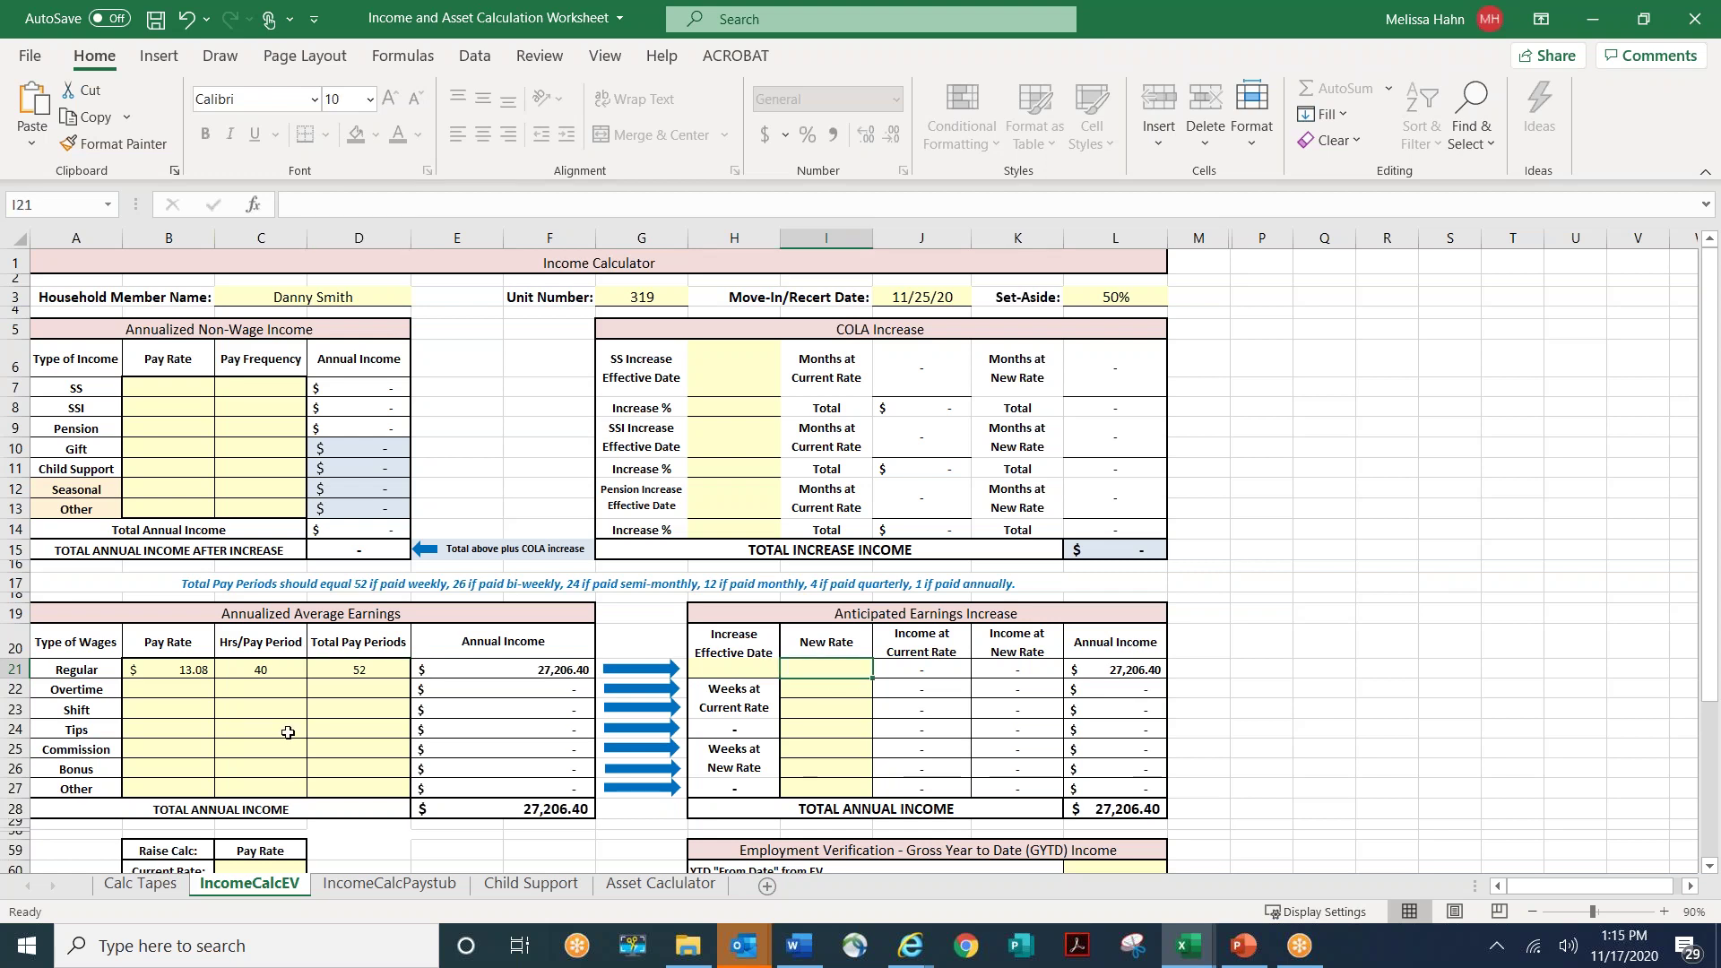
pyautogui.click(185, 691)
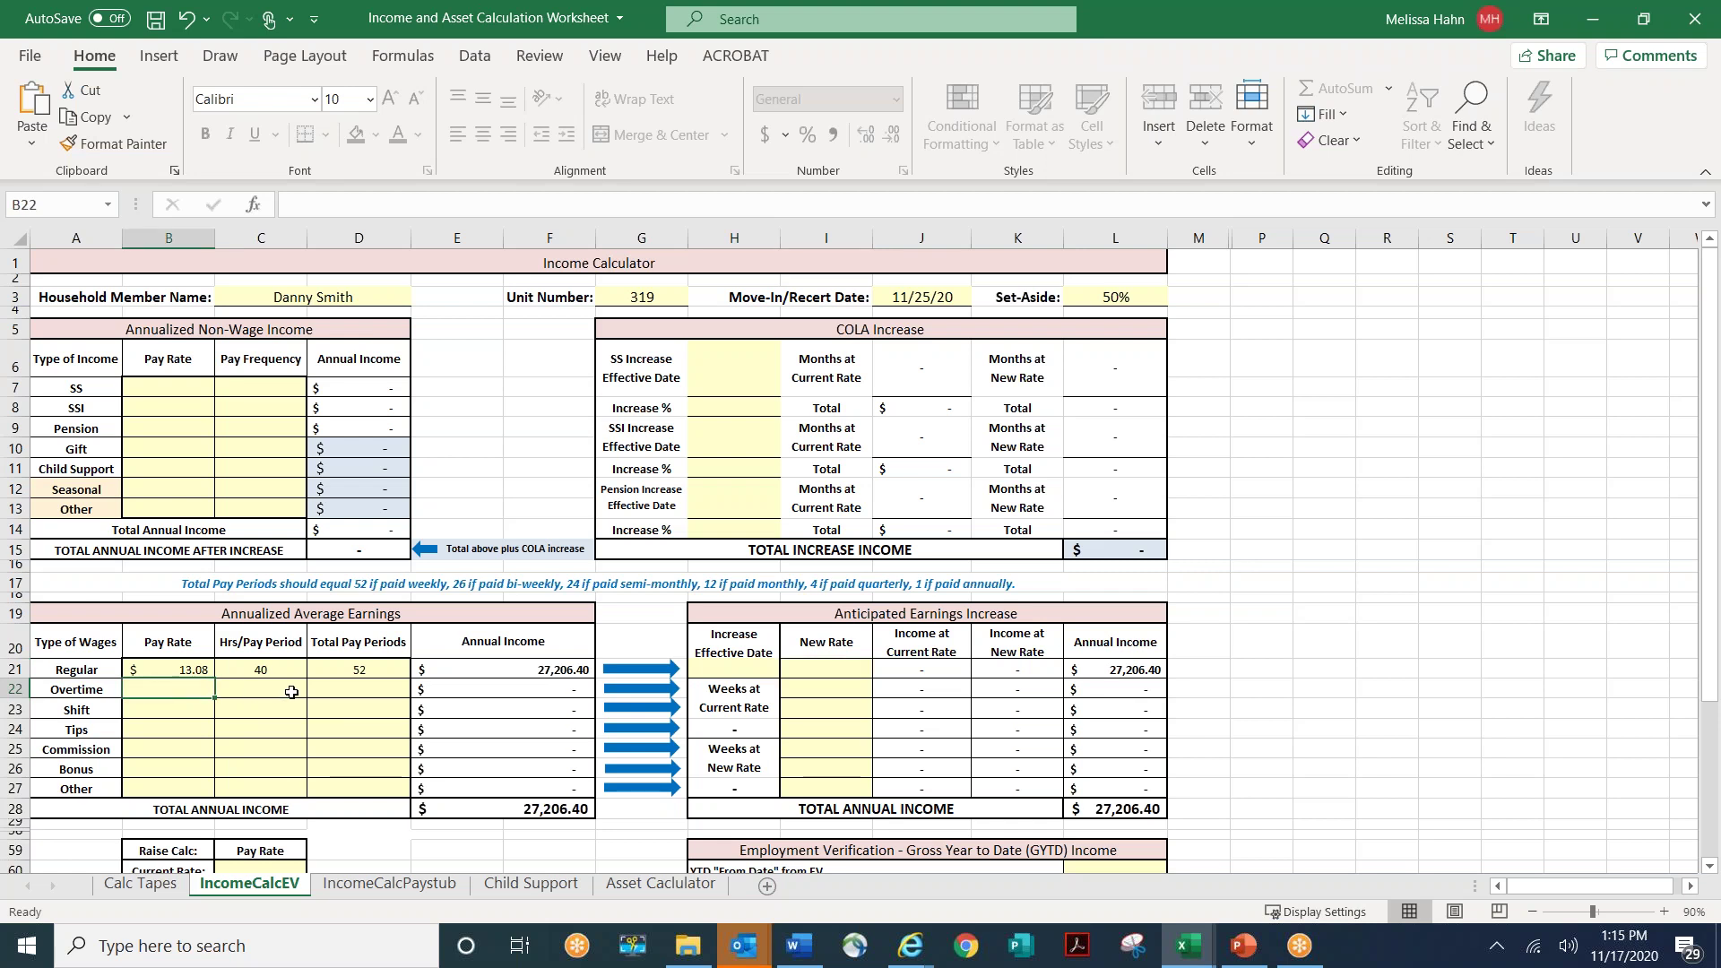
pyautogui.click(186, 716)
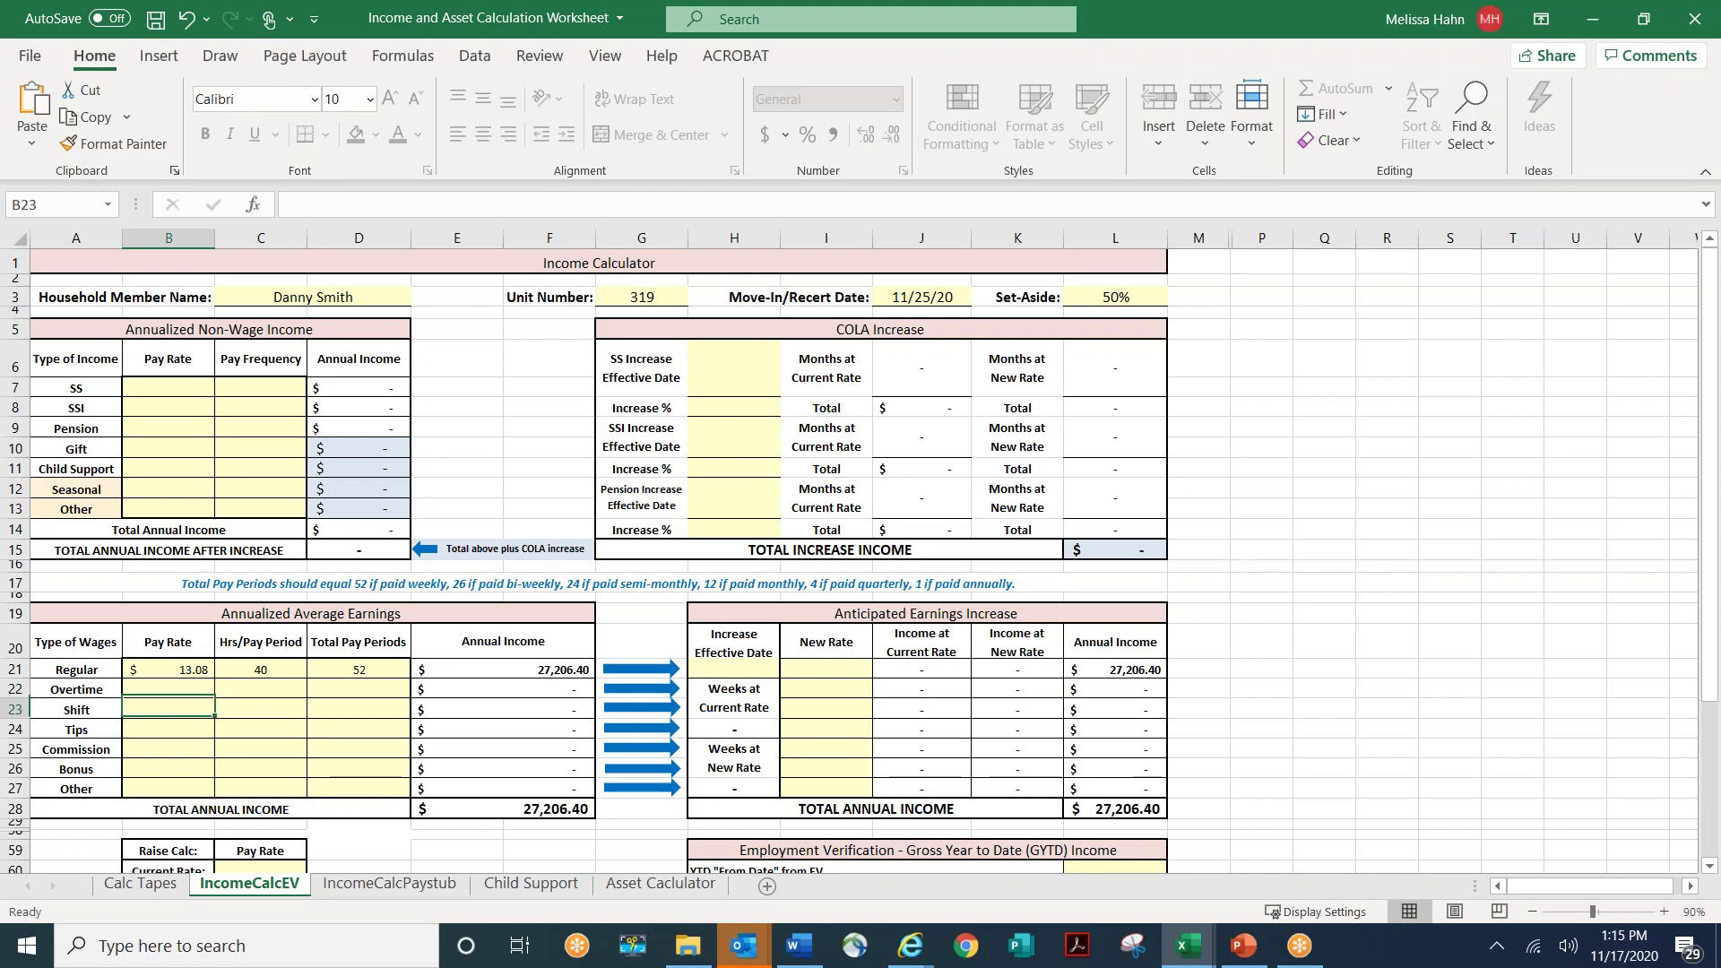
pyautogui.click(253, 709)
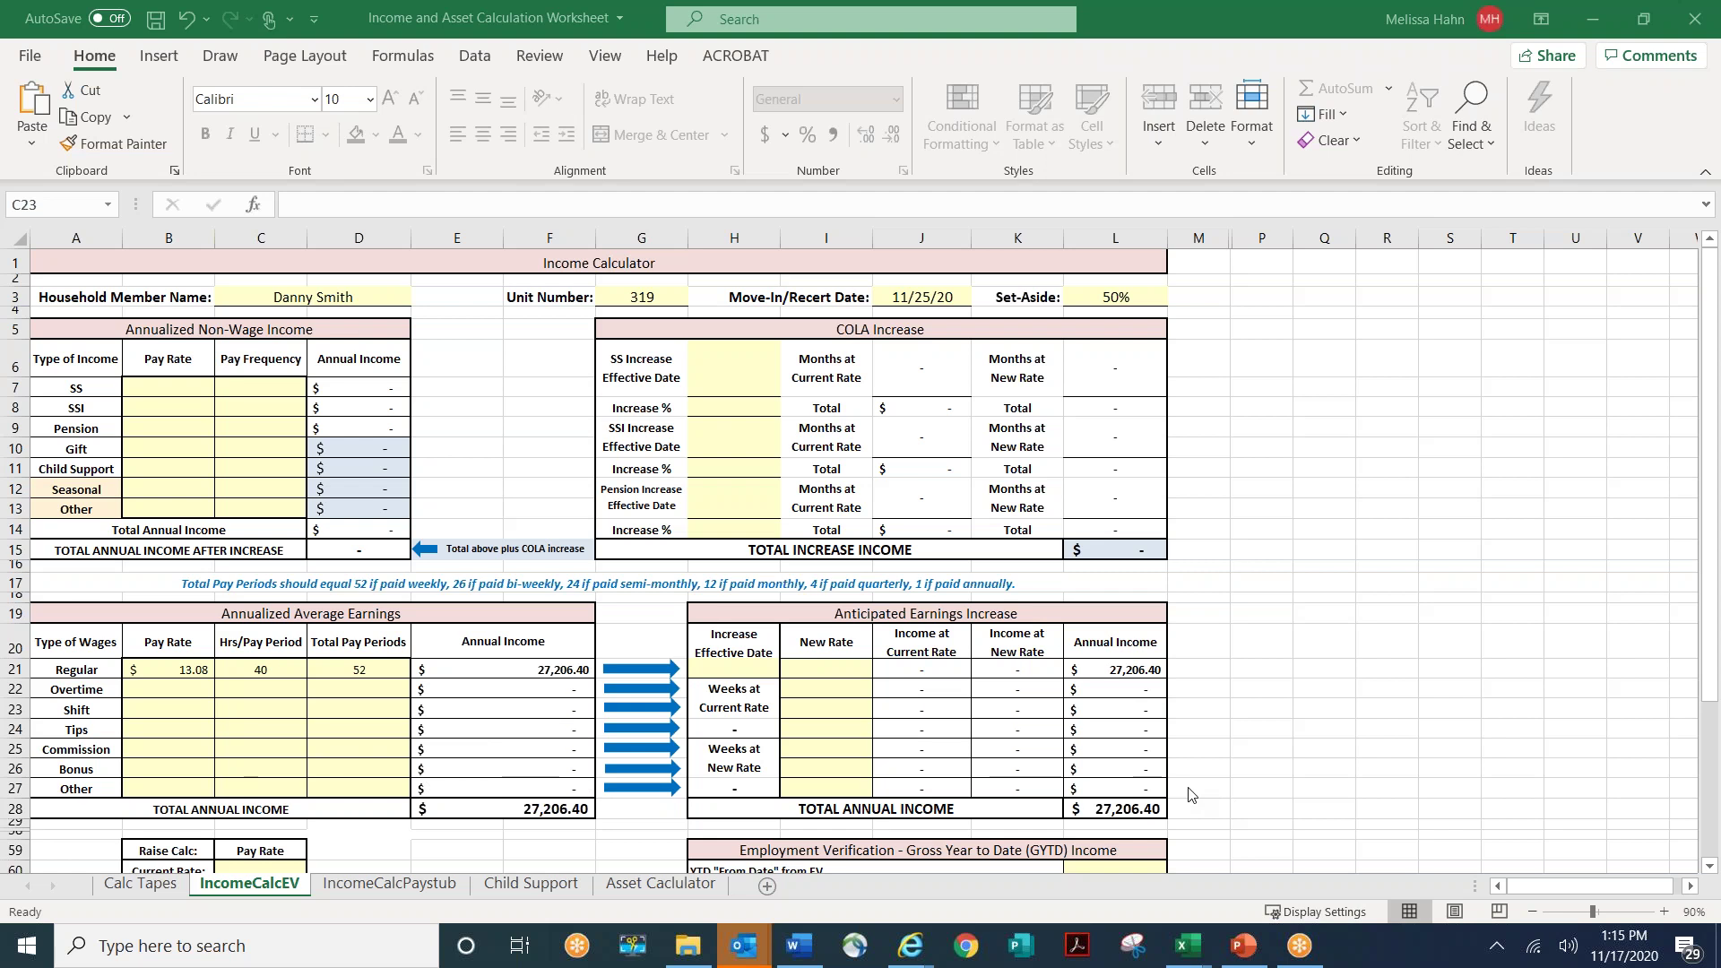
pyautogui.scroll(-1, 1189, 794)
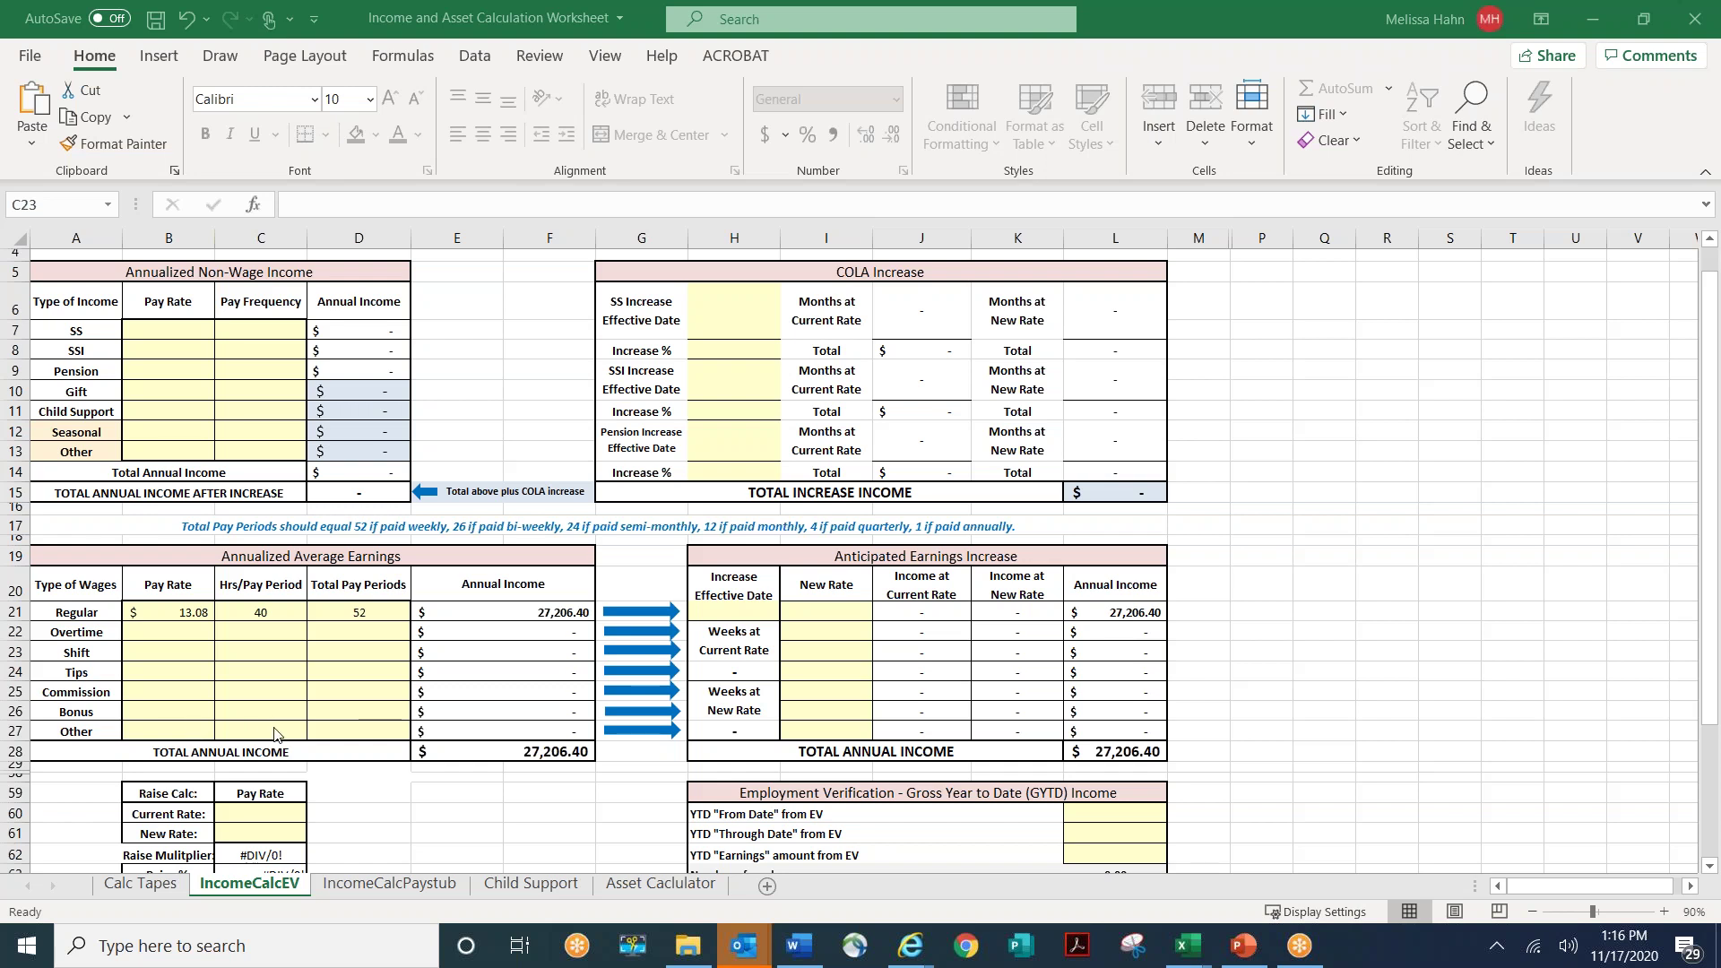
# - Fill the Shift row with a $1.60 rate, 16 hours and 52 pay periods
pyautogui.click(242, 651)
pyautogui.click(185, 652)
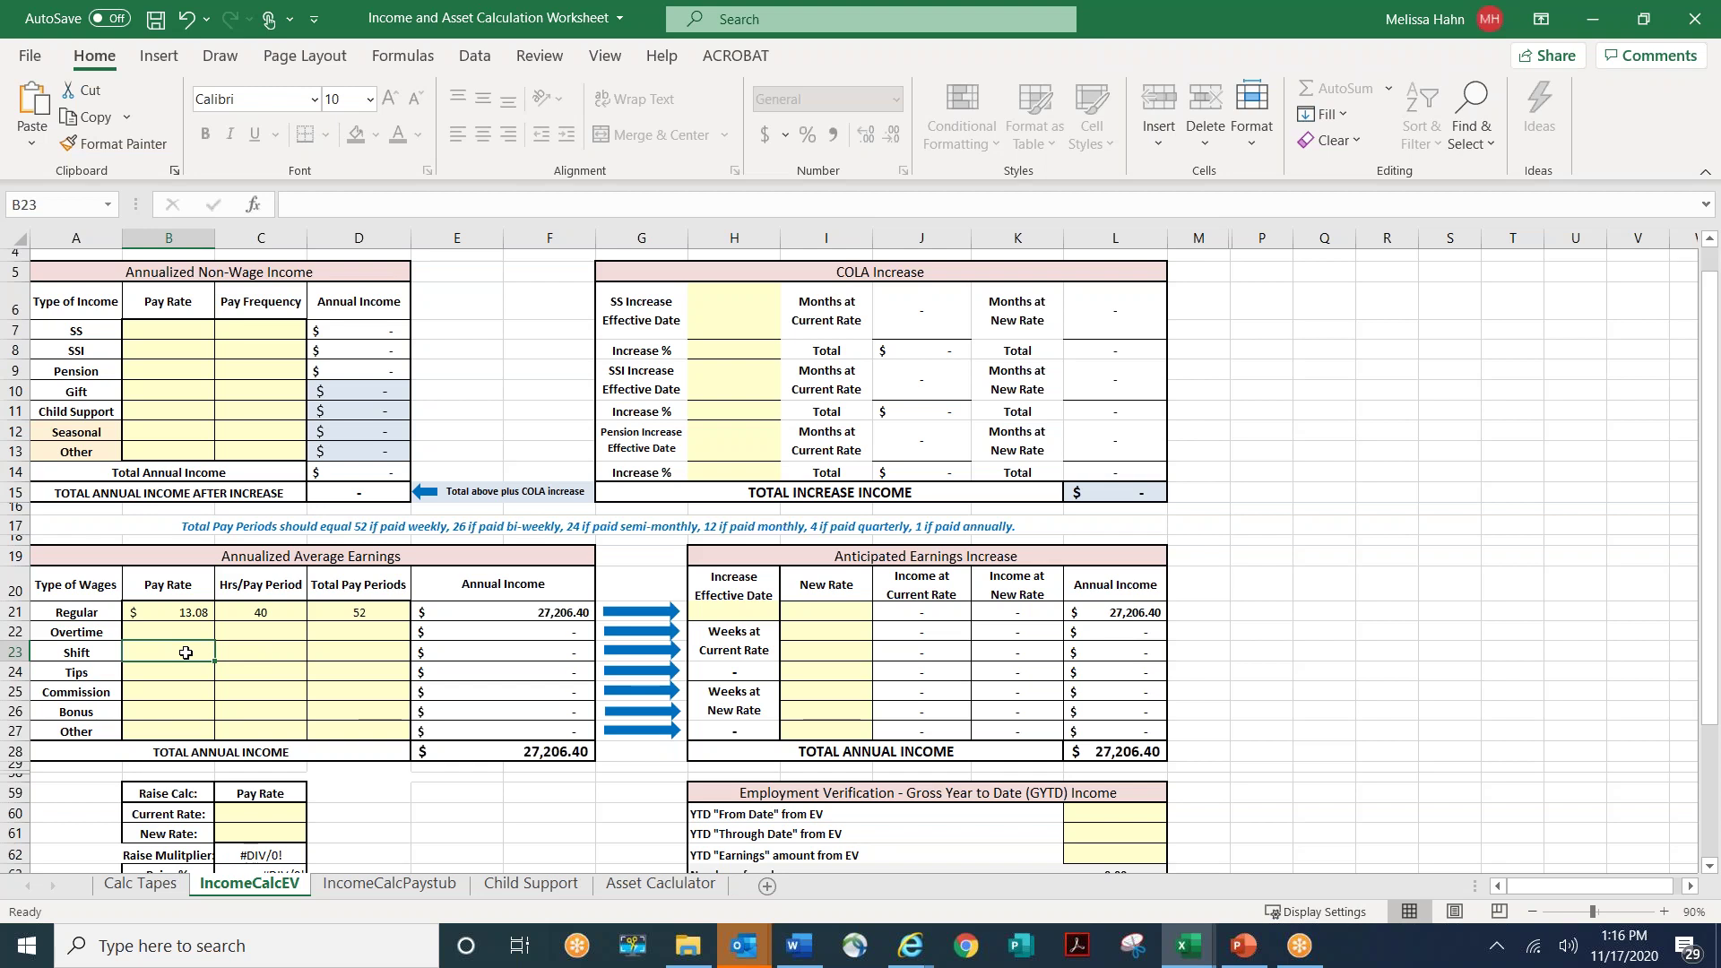
pyautogui.write('1.60')
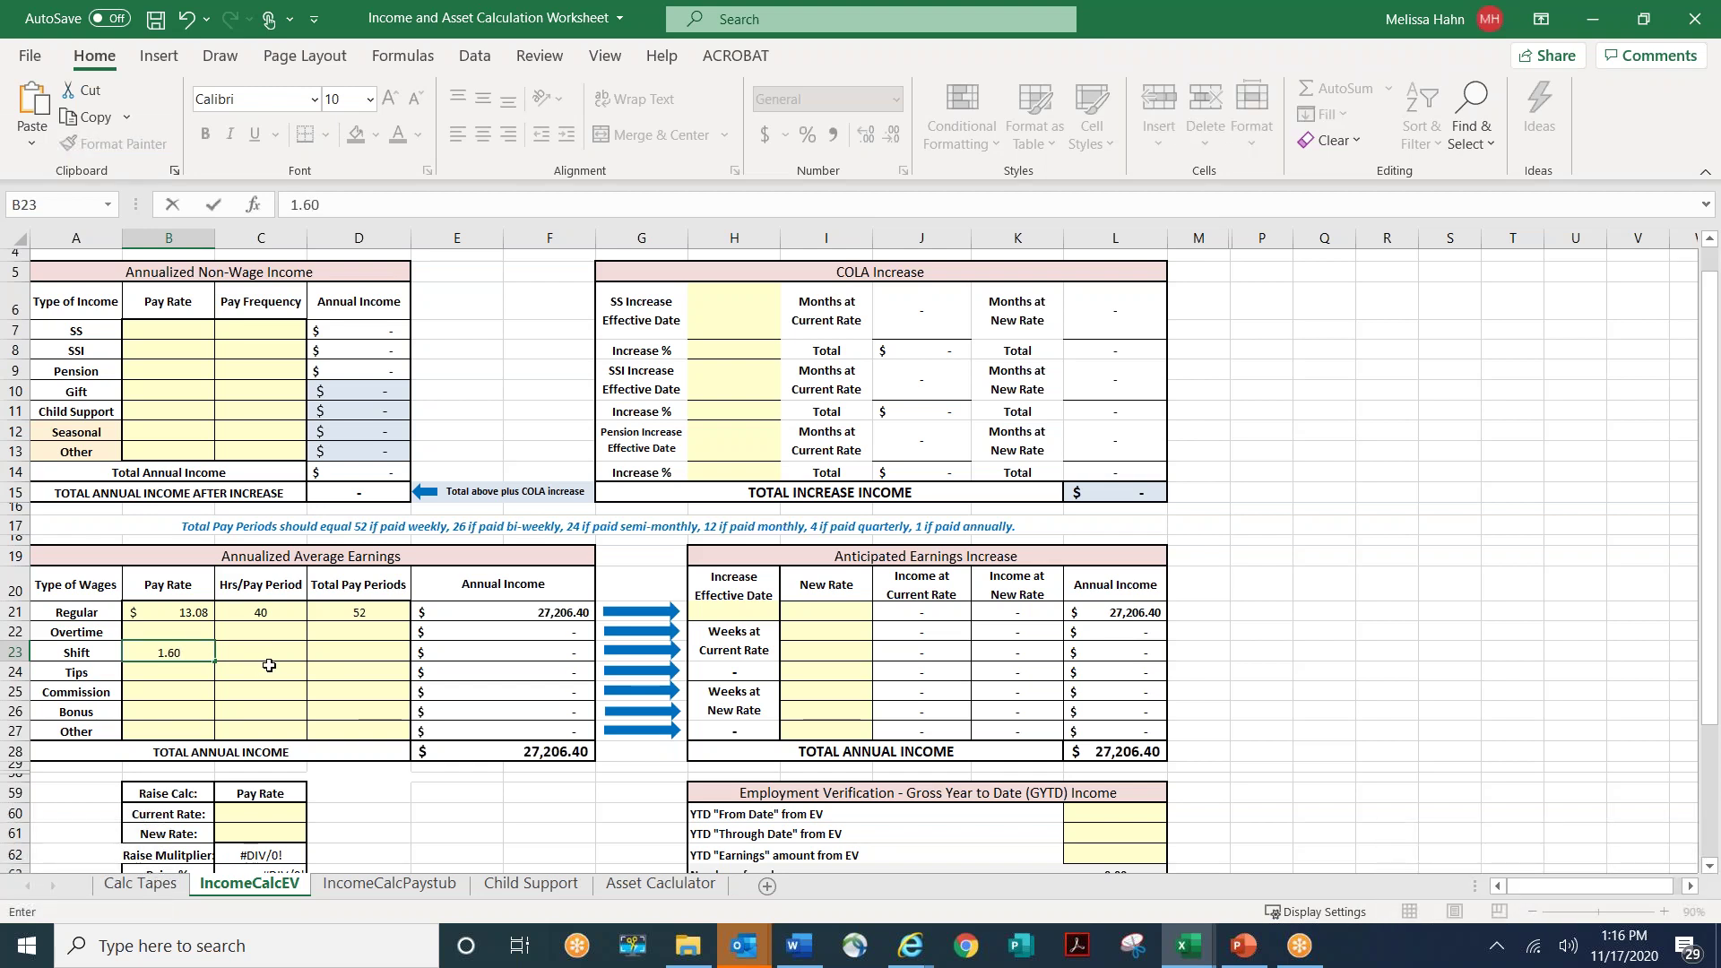
pyautogui.click(276, 651)
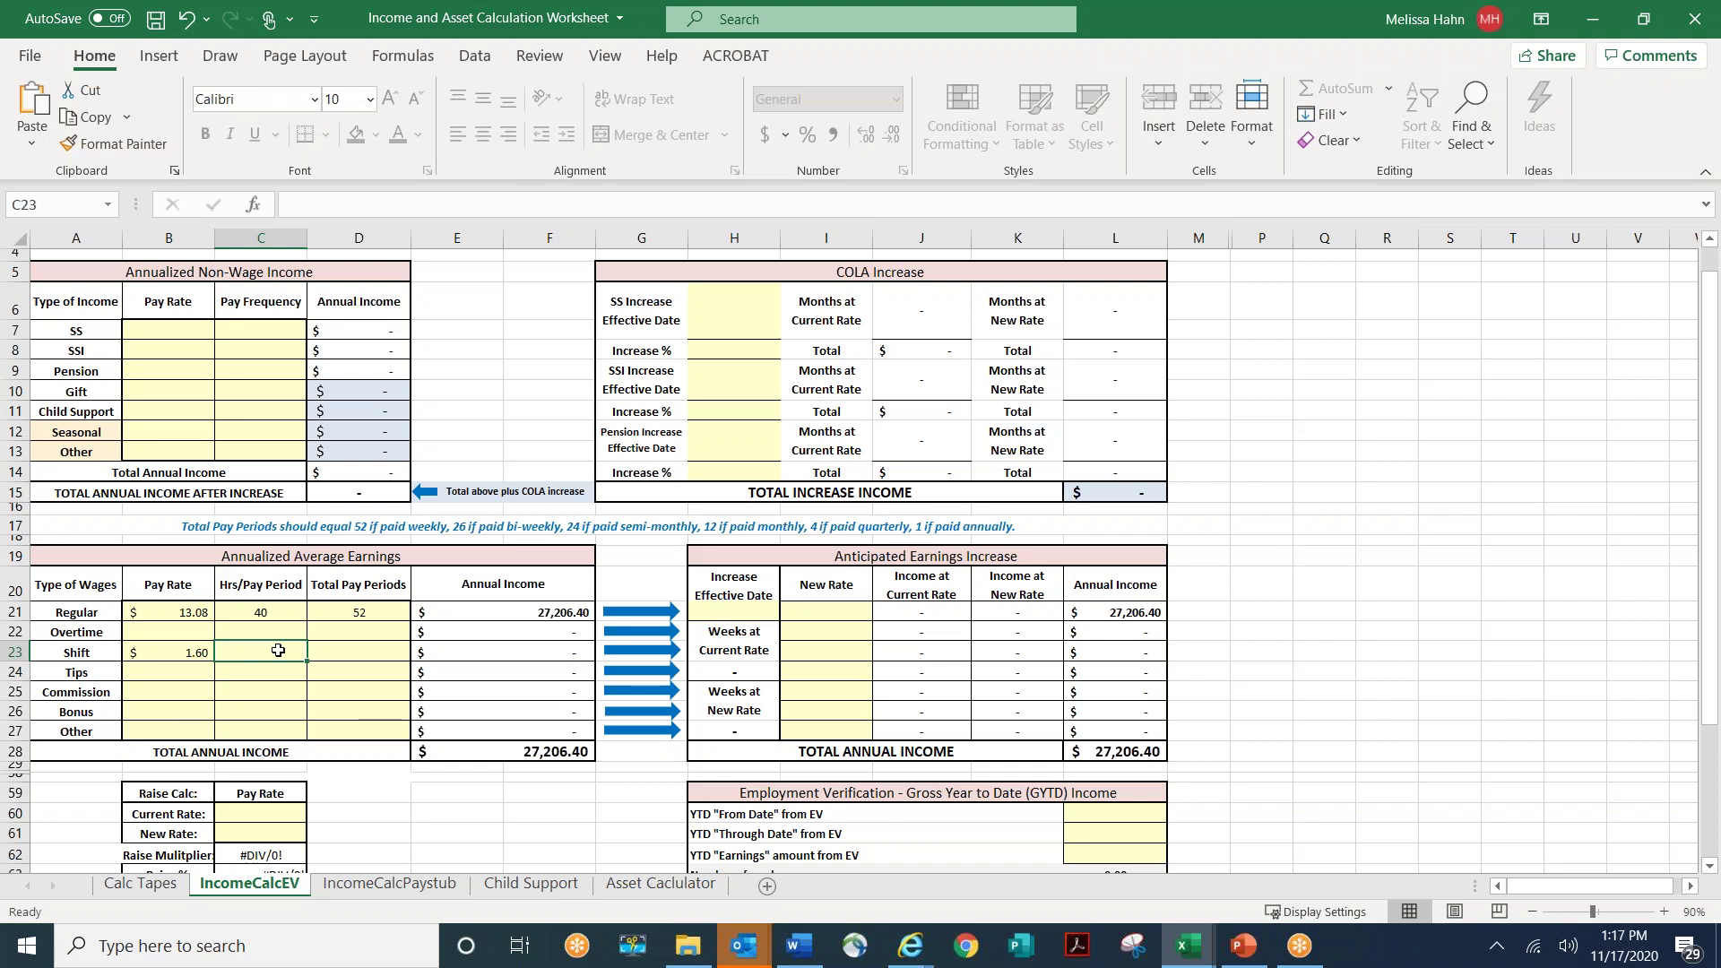
pyautogui.write('16')
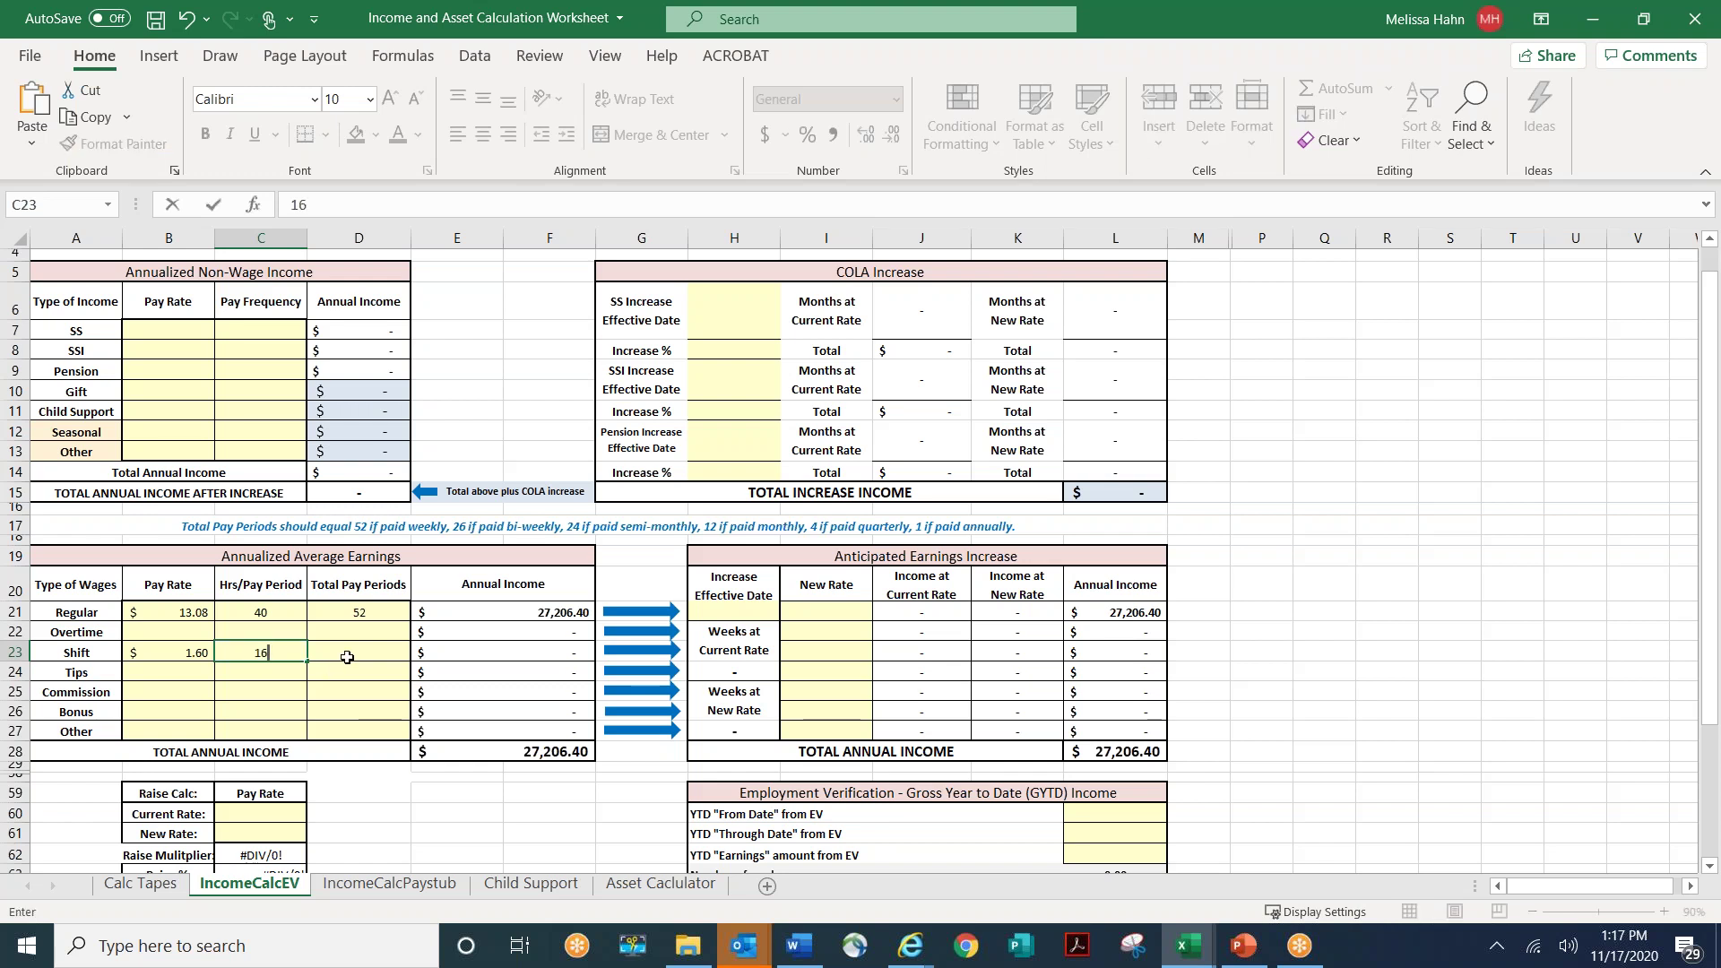
pyautogui.click(347, 655)
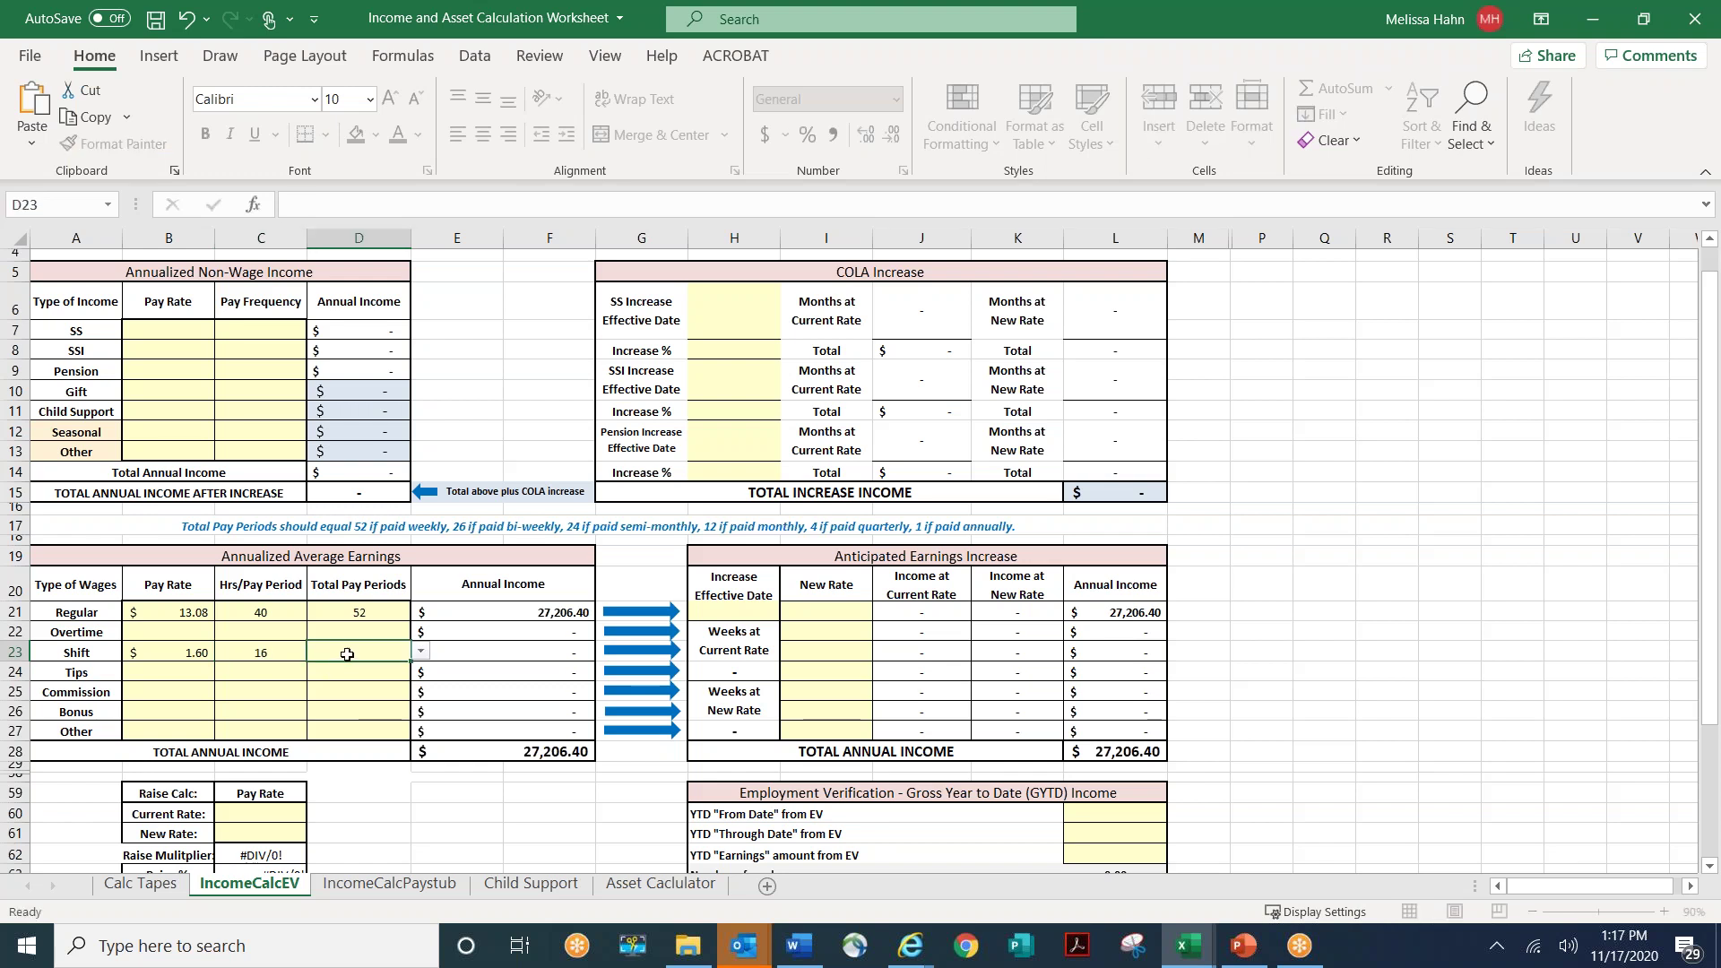
pyautogui.click(420, 652)
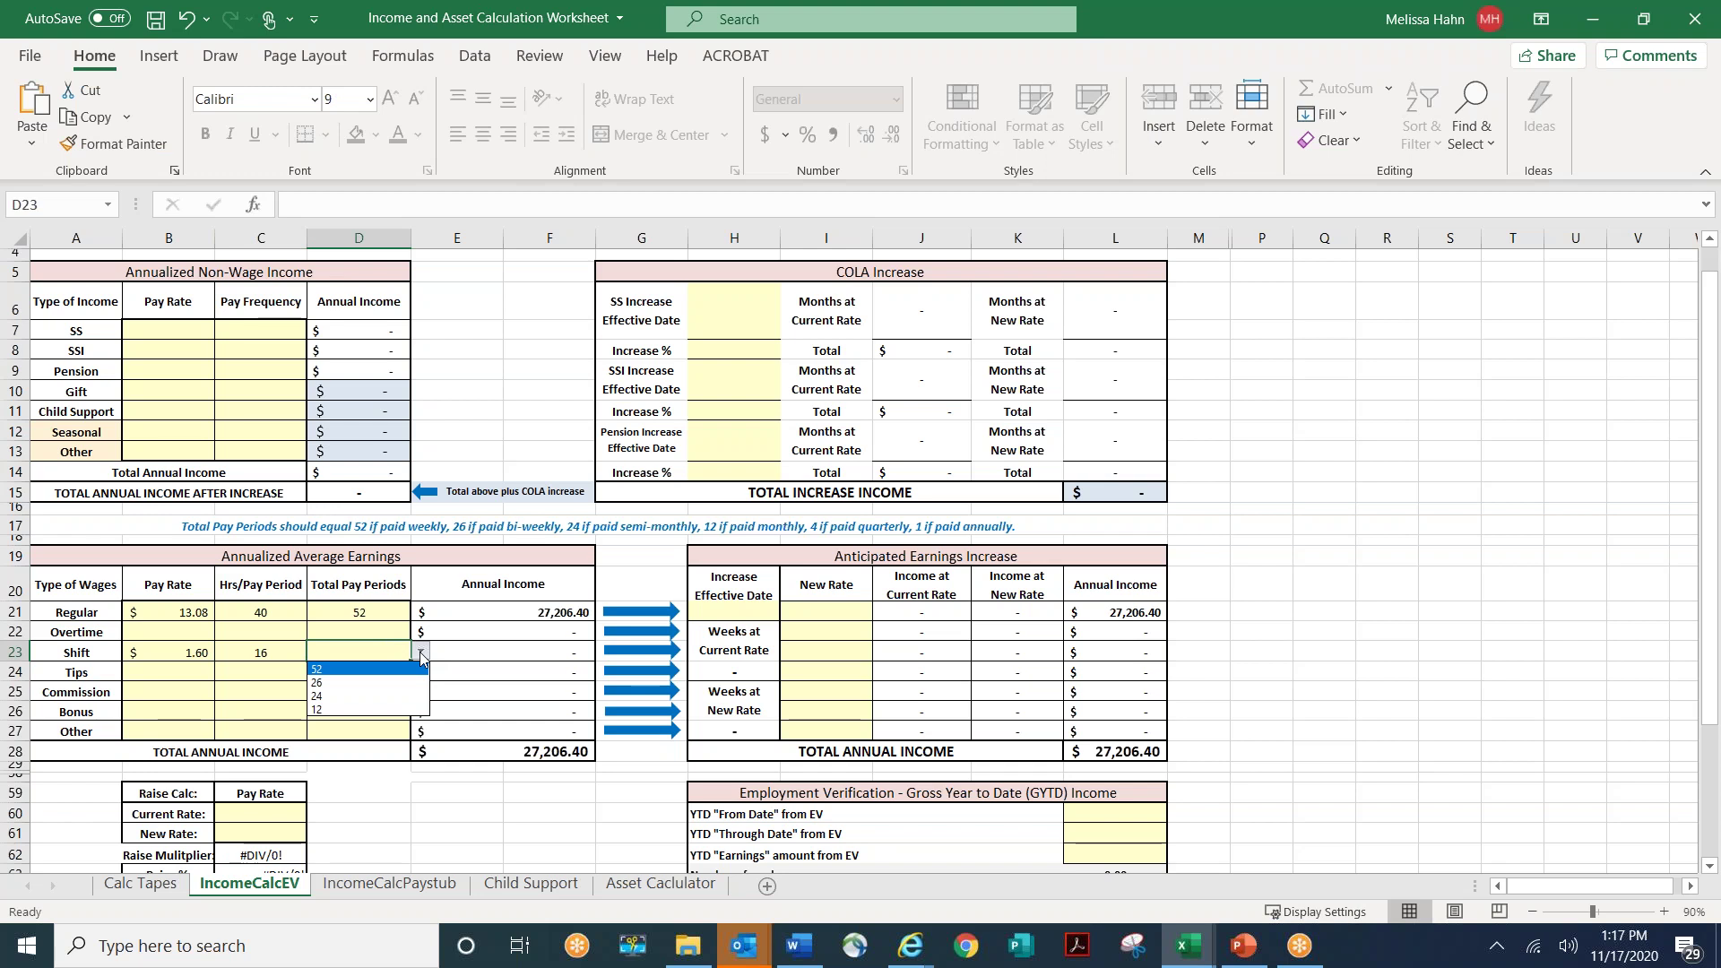
pyautogui.click(411, 669)
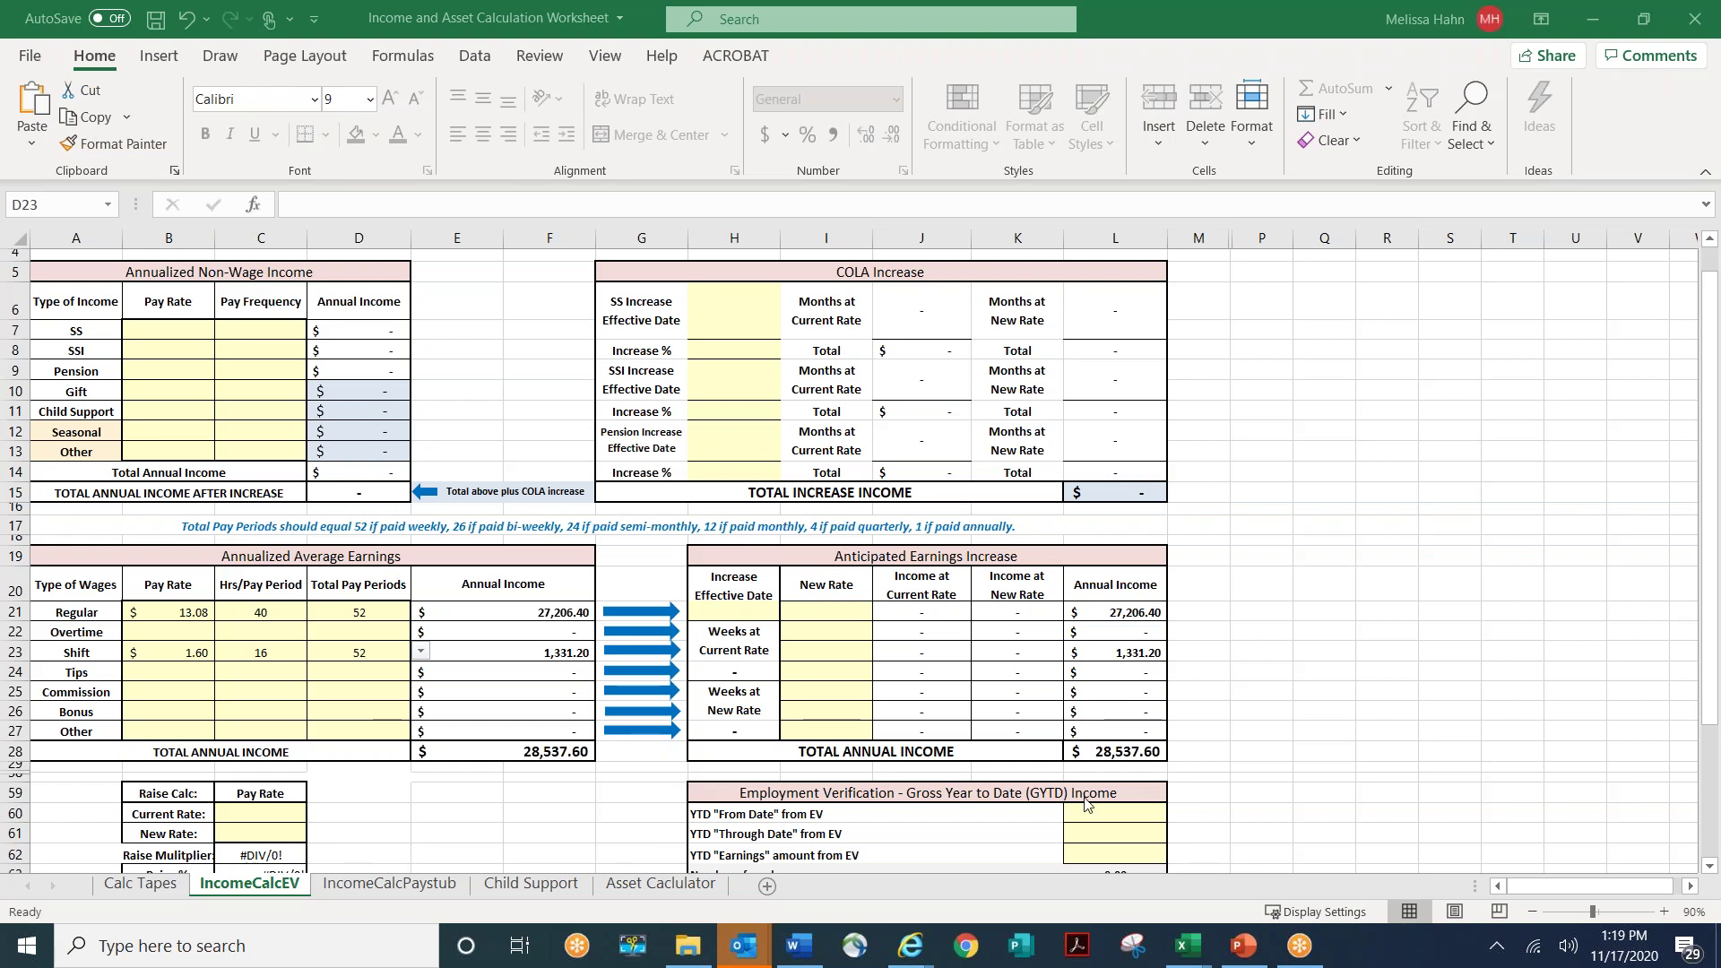
# - Review the rest of IncomeCalcEV, then move to the IncomeCalcPaystub sheet
pyautogui.scroll(-5, 1174, 807)
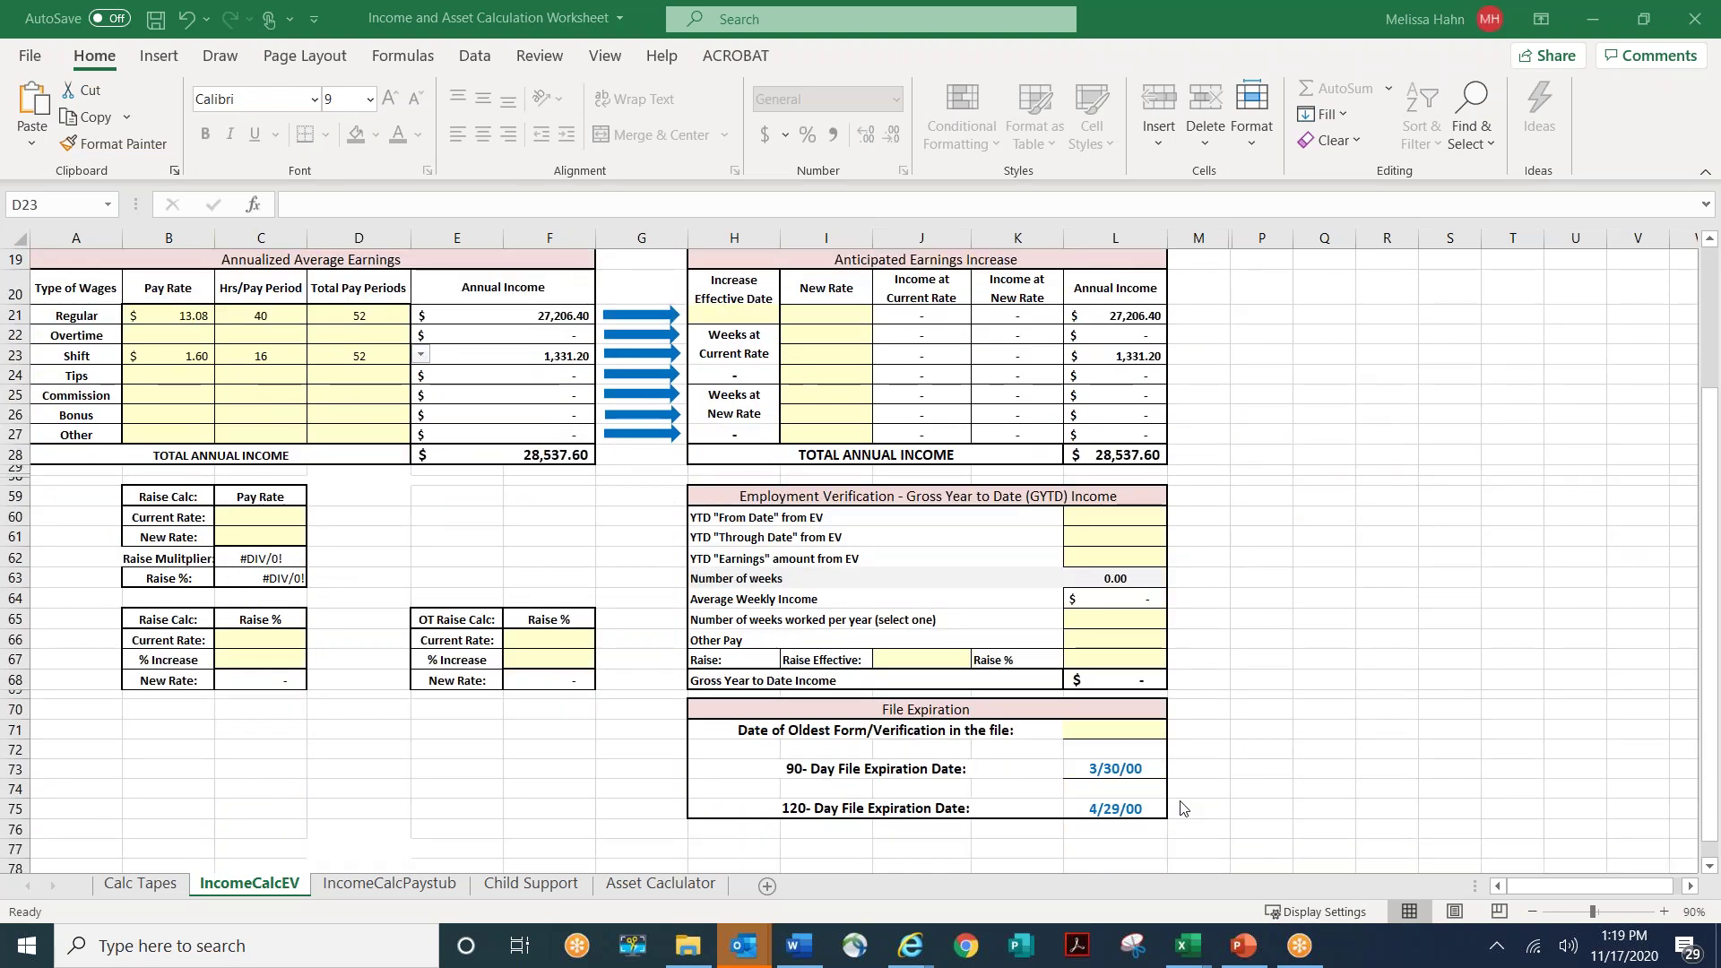
pyautogui.scroll(-1, 1177, 808)
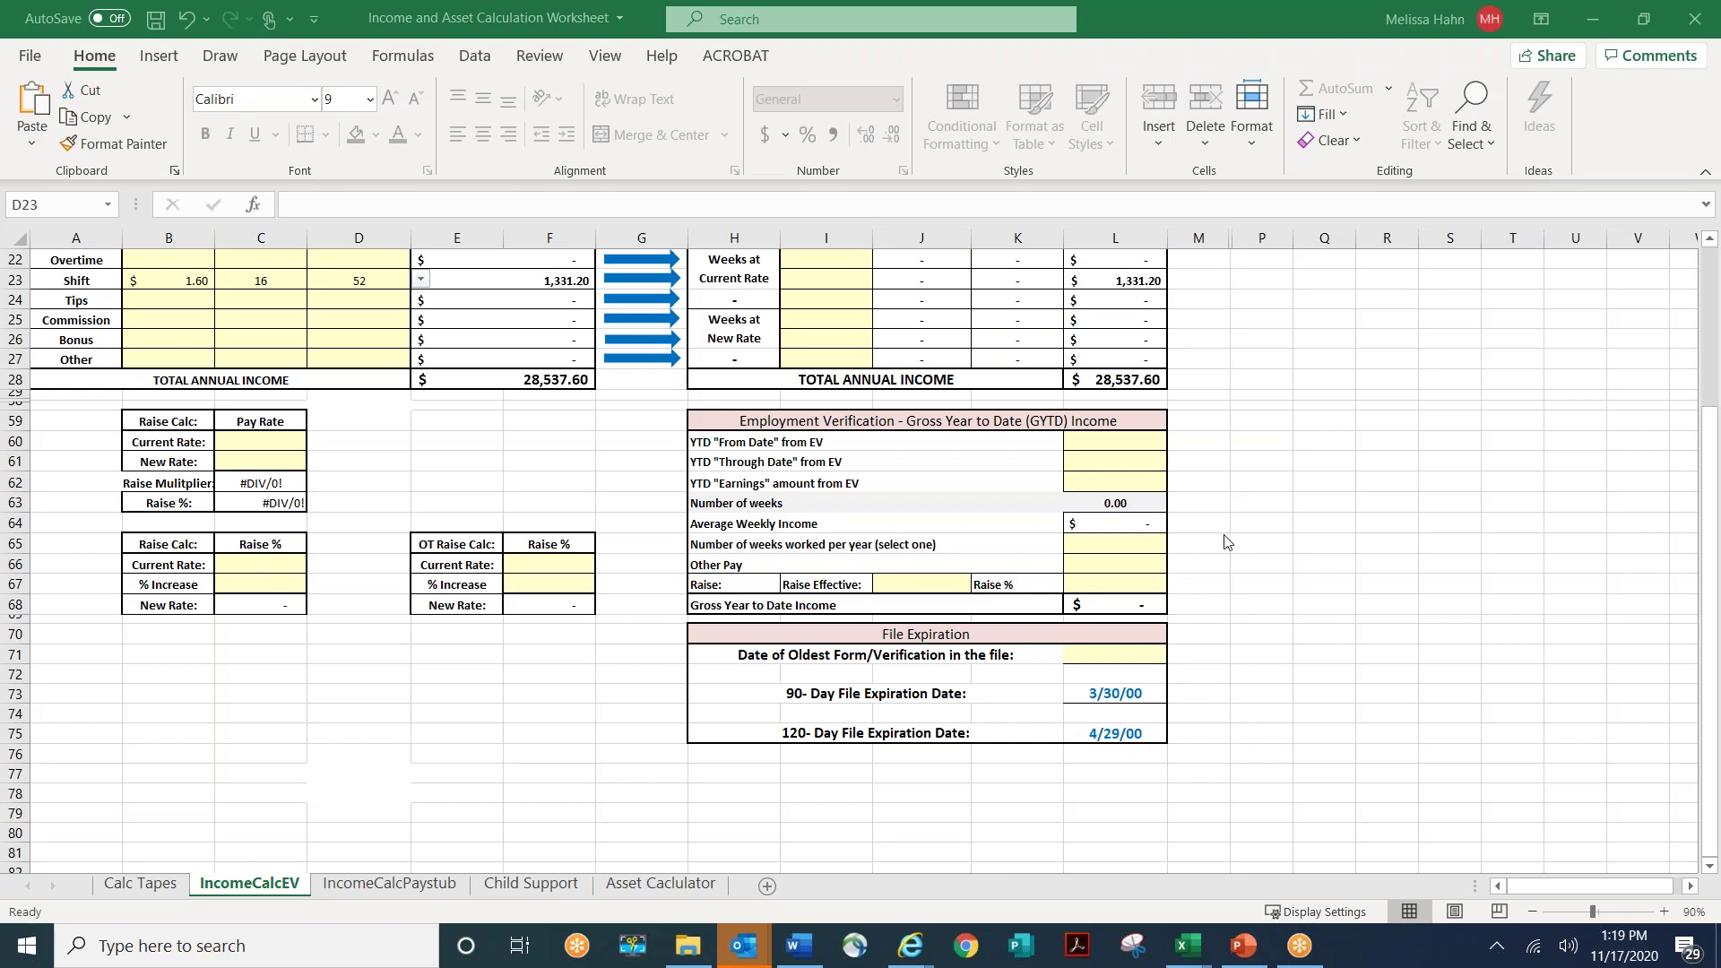
pyautogui.scroll(1, 1224, 542)
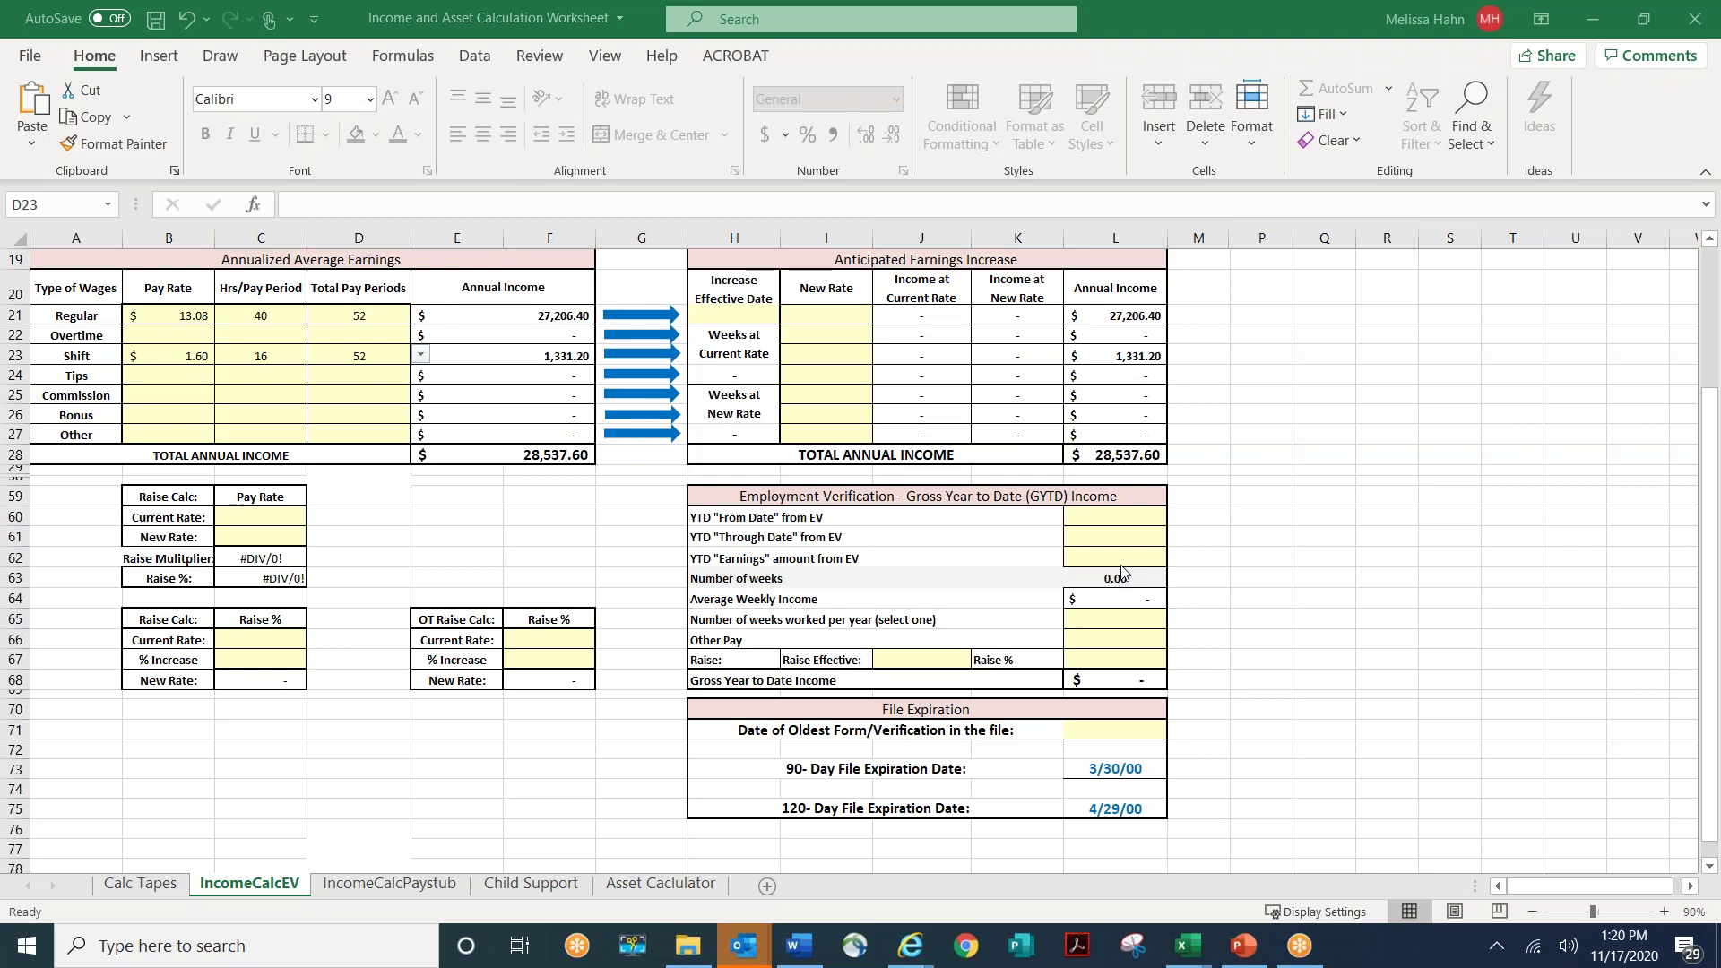
pyautogui.click(426, 887)
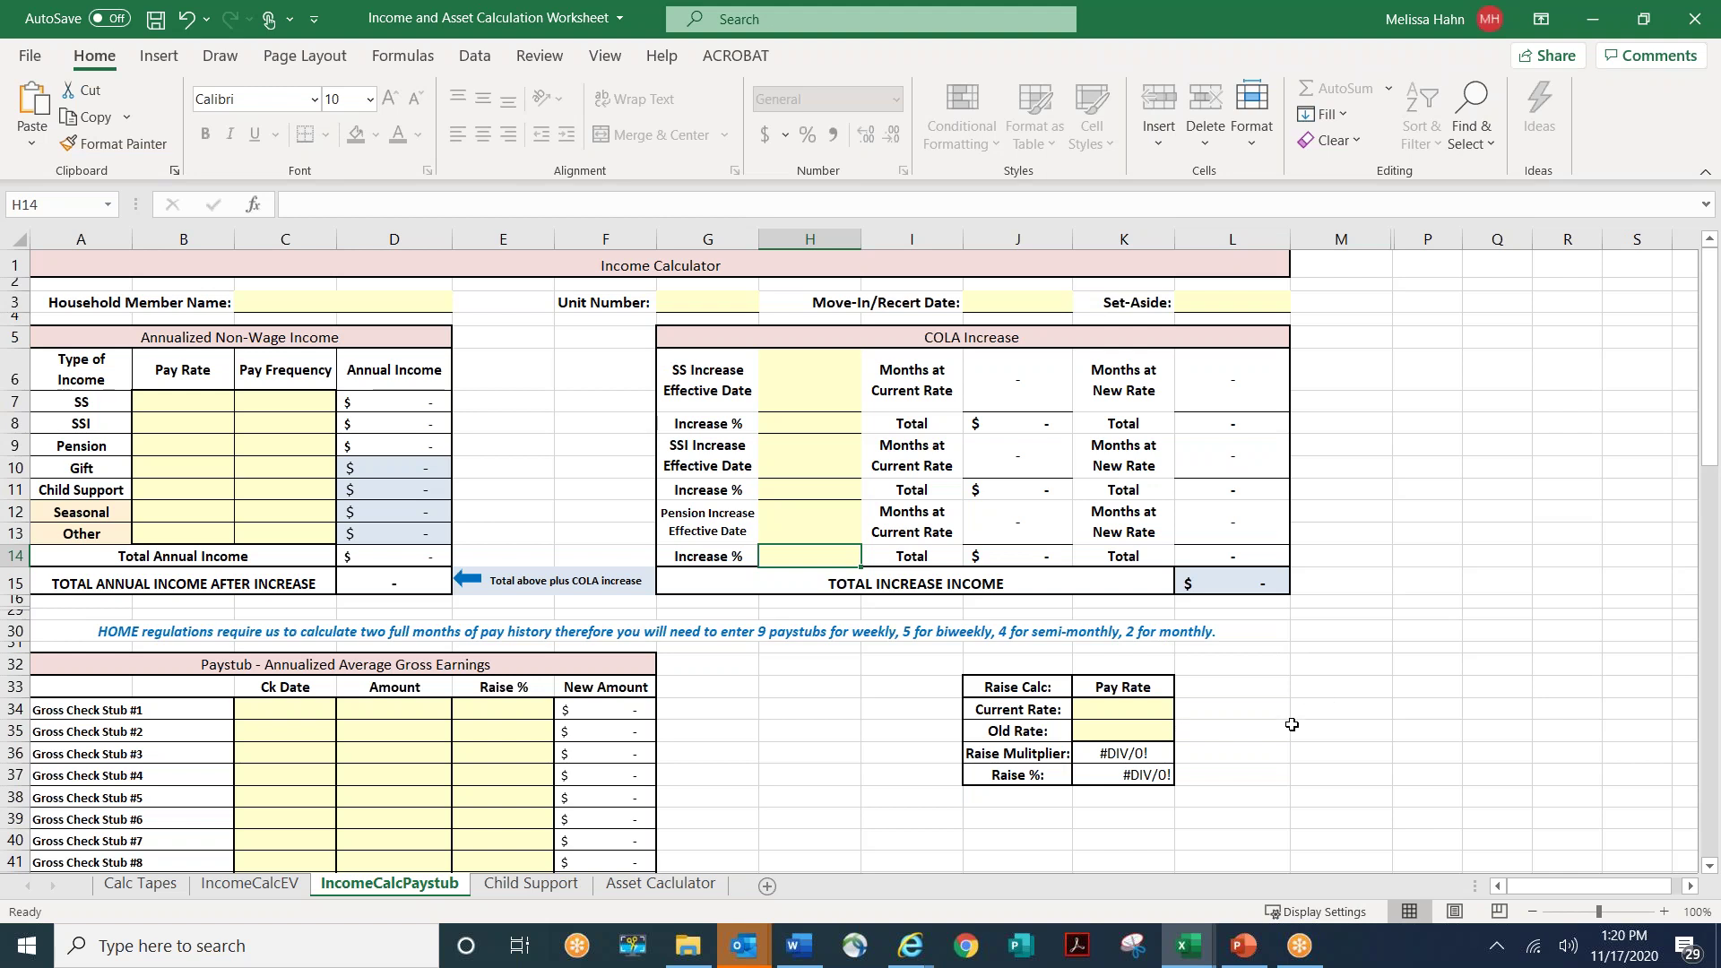
pyautogui.scroll(-4, 1291, 725)
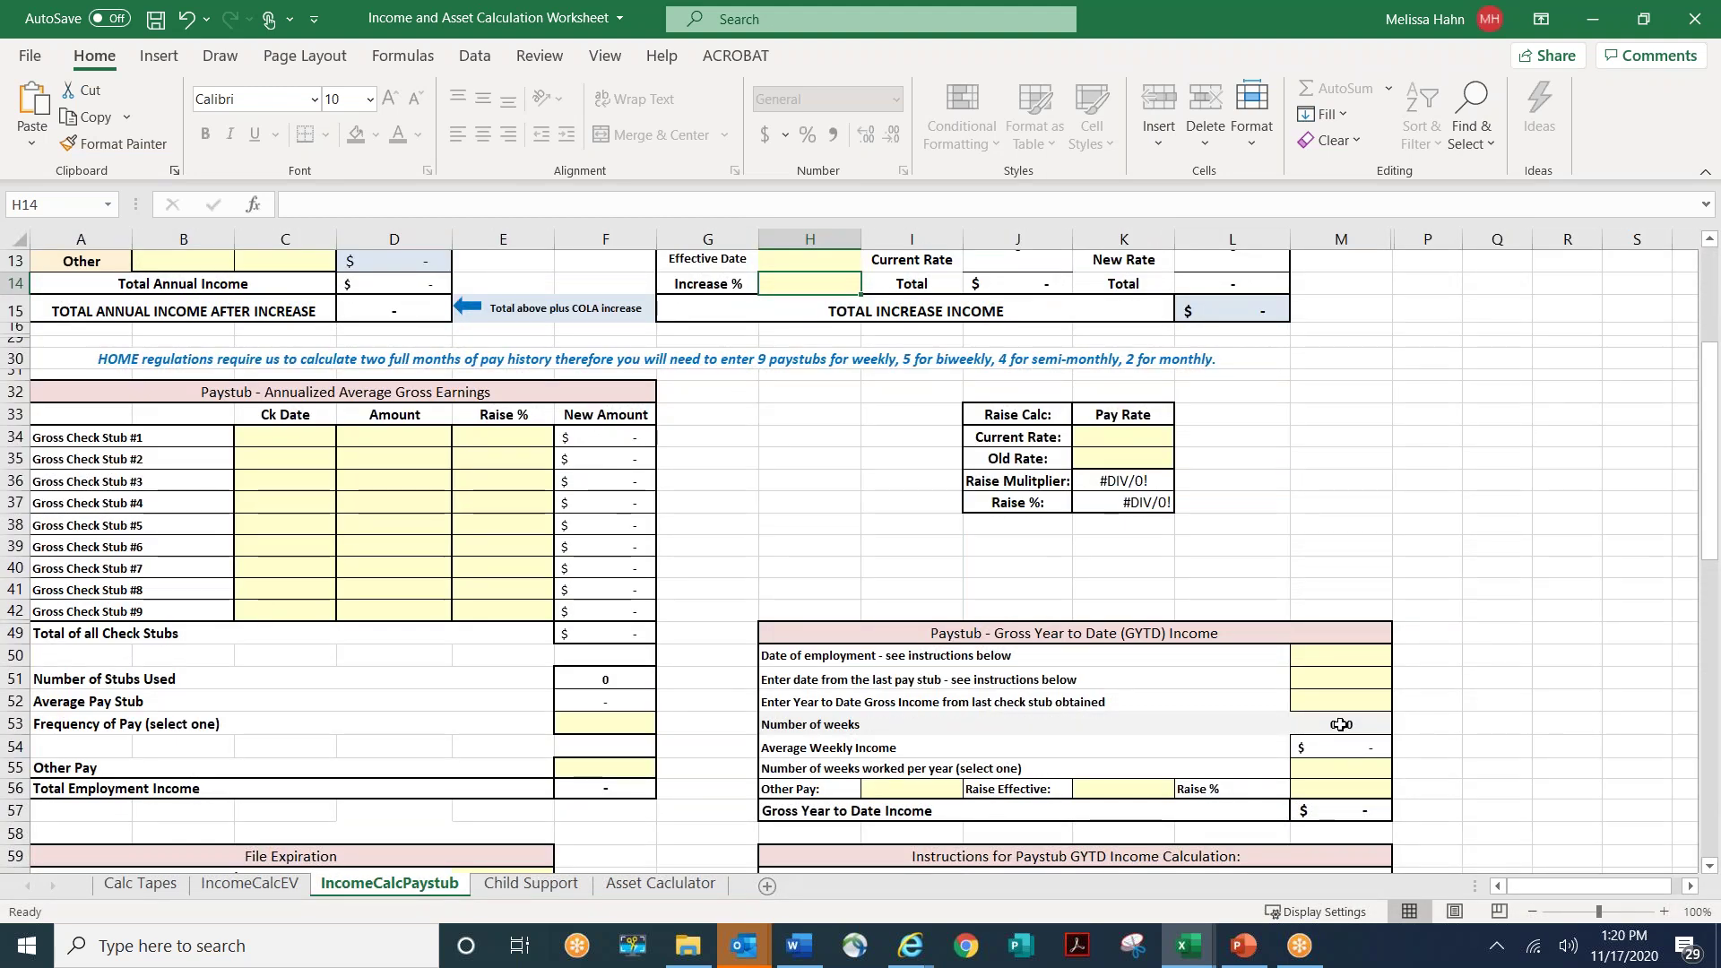
pyautogui.click(1361, 660)
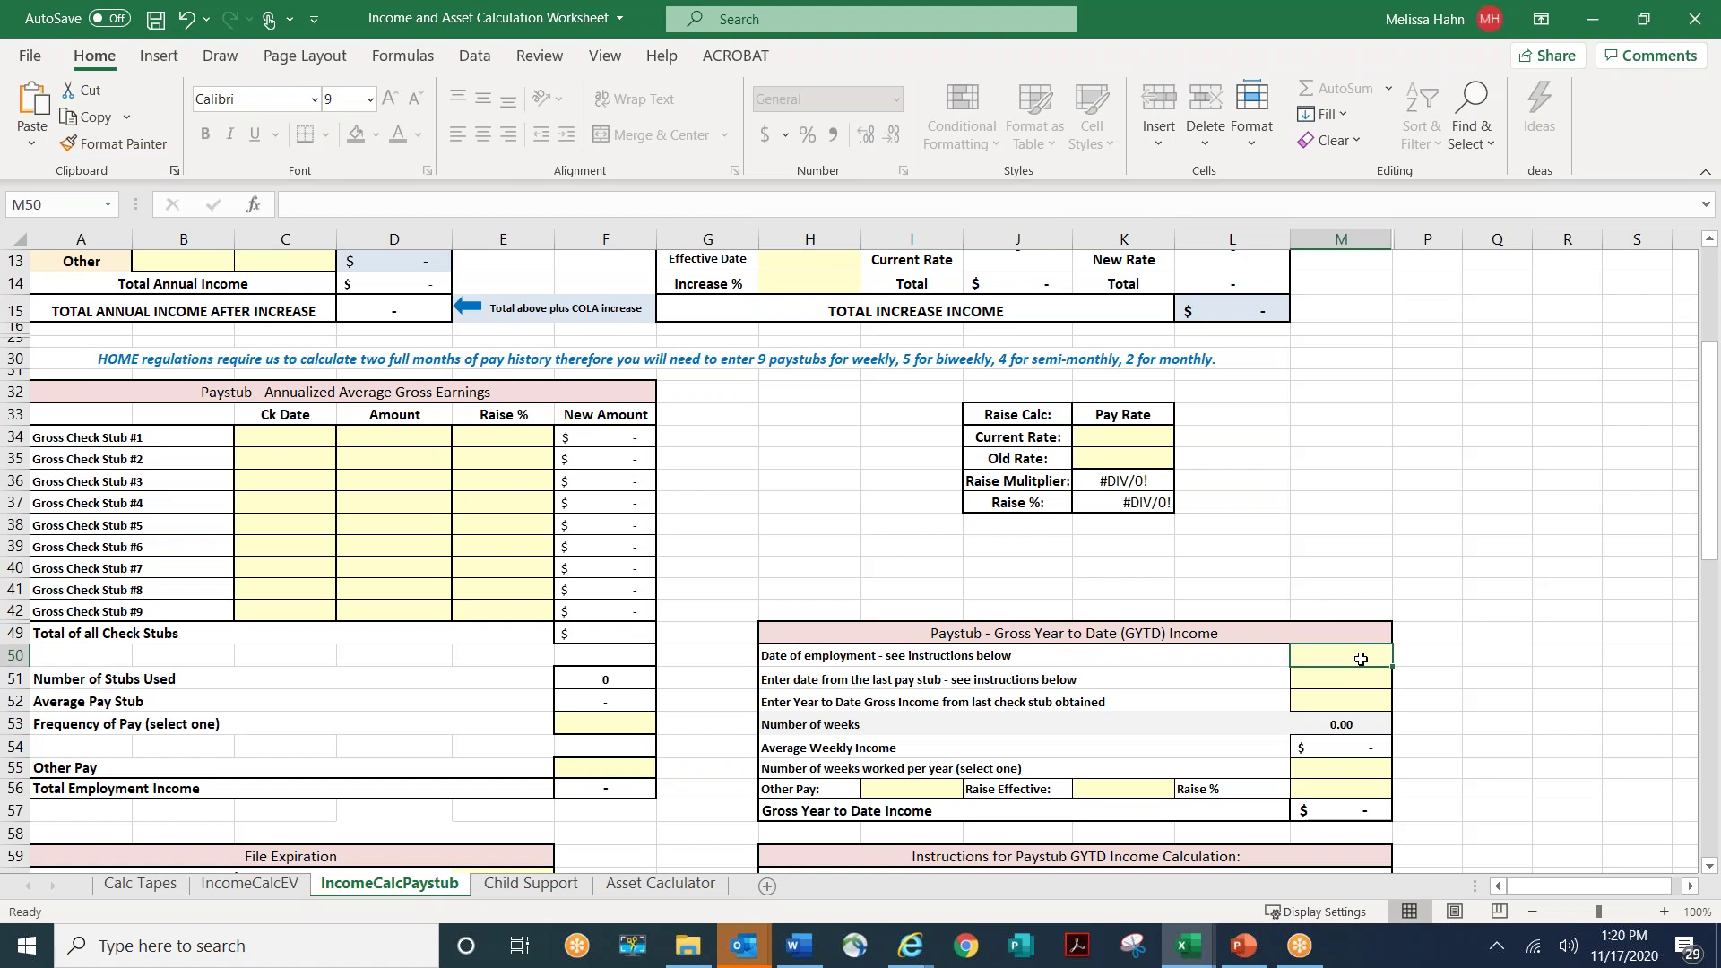
pyautogui.scroll(-1, 1360, 660)
pyautogui.scroll(-3, 1360, 660)
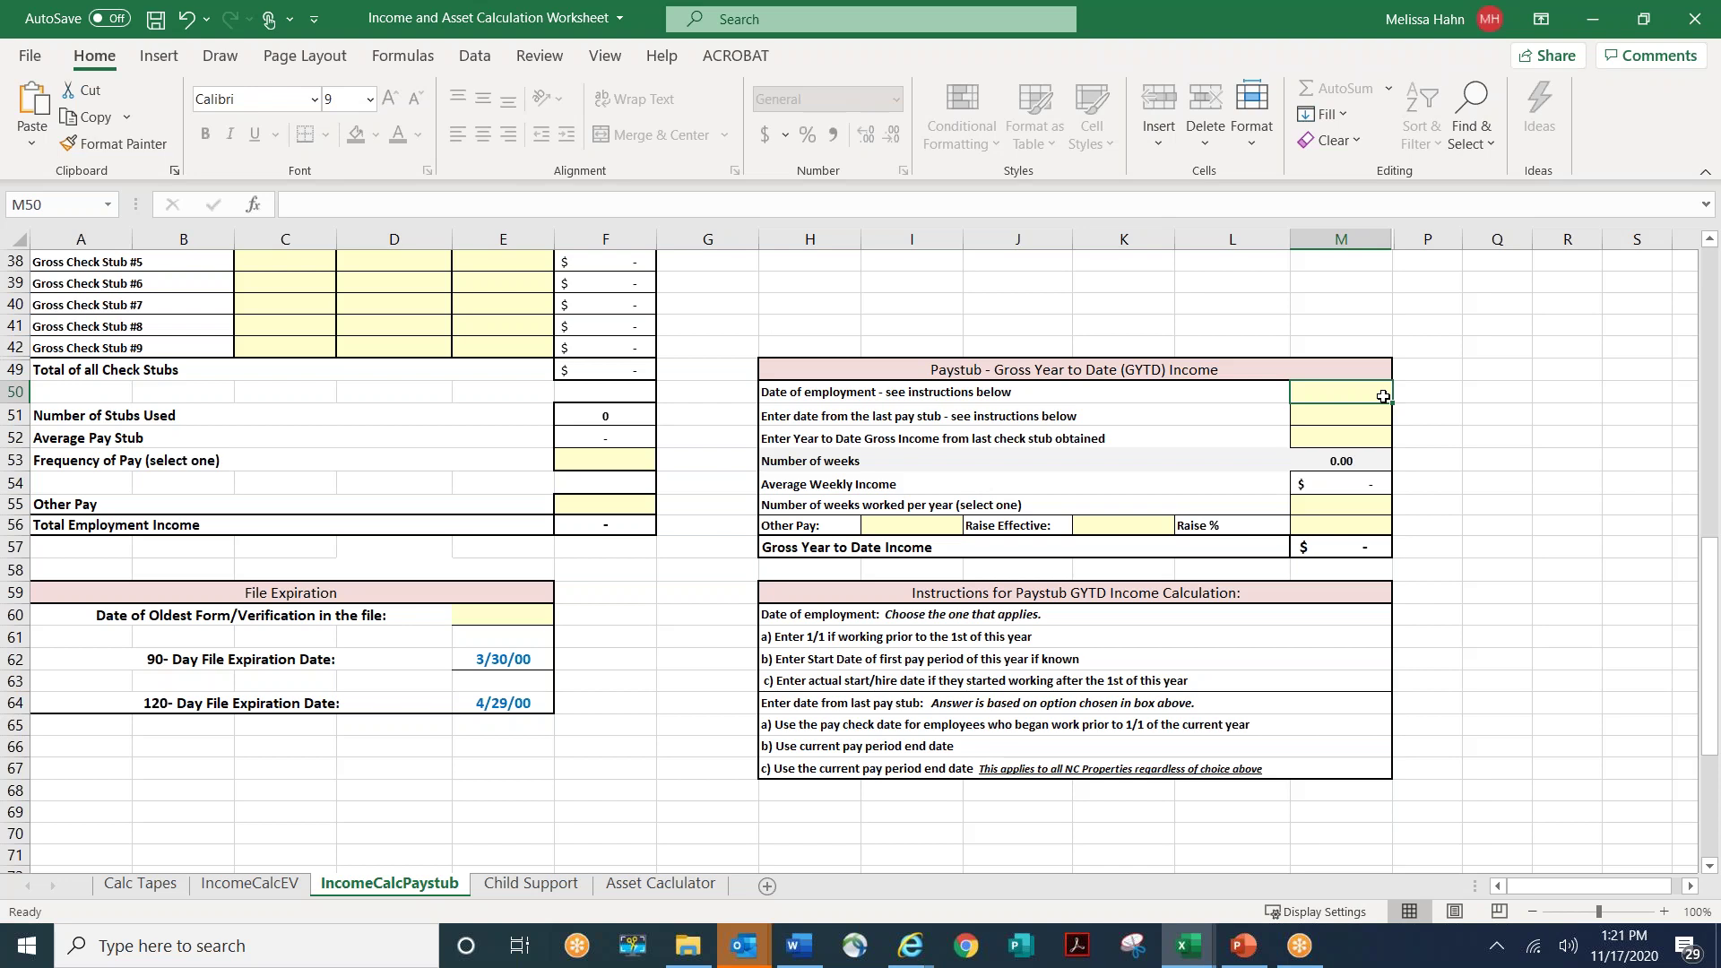
# - Enter 1/1/20 as the Paystub date of employment in M50
pyautogui.write('1')
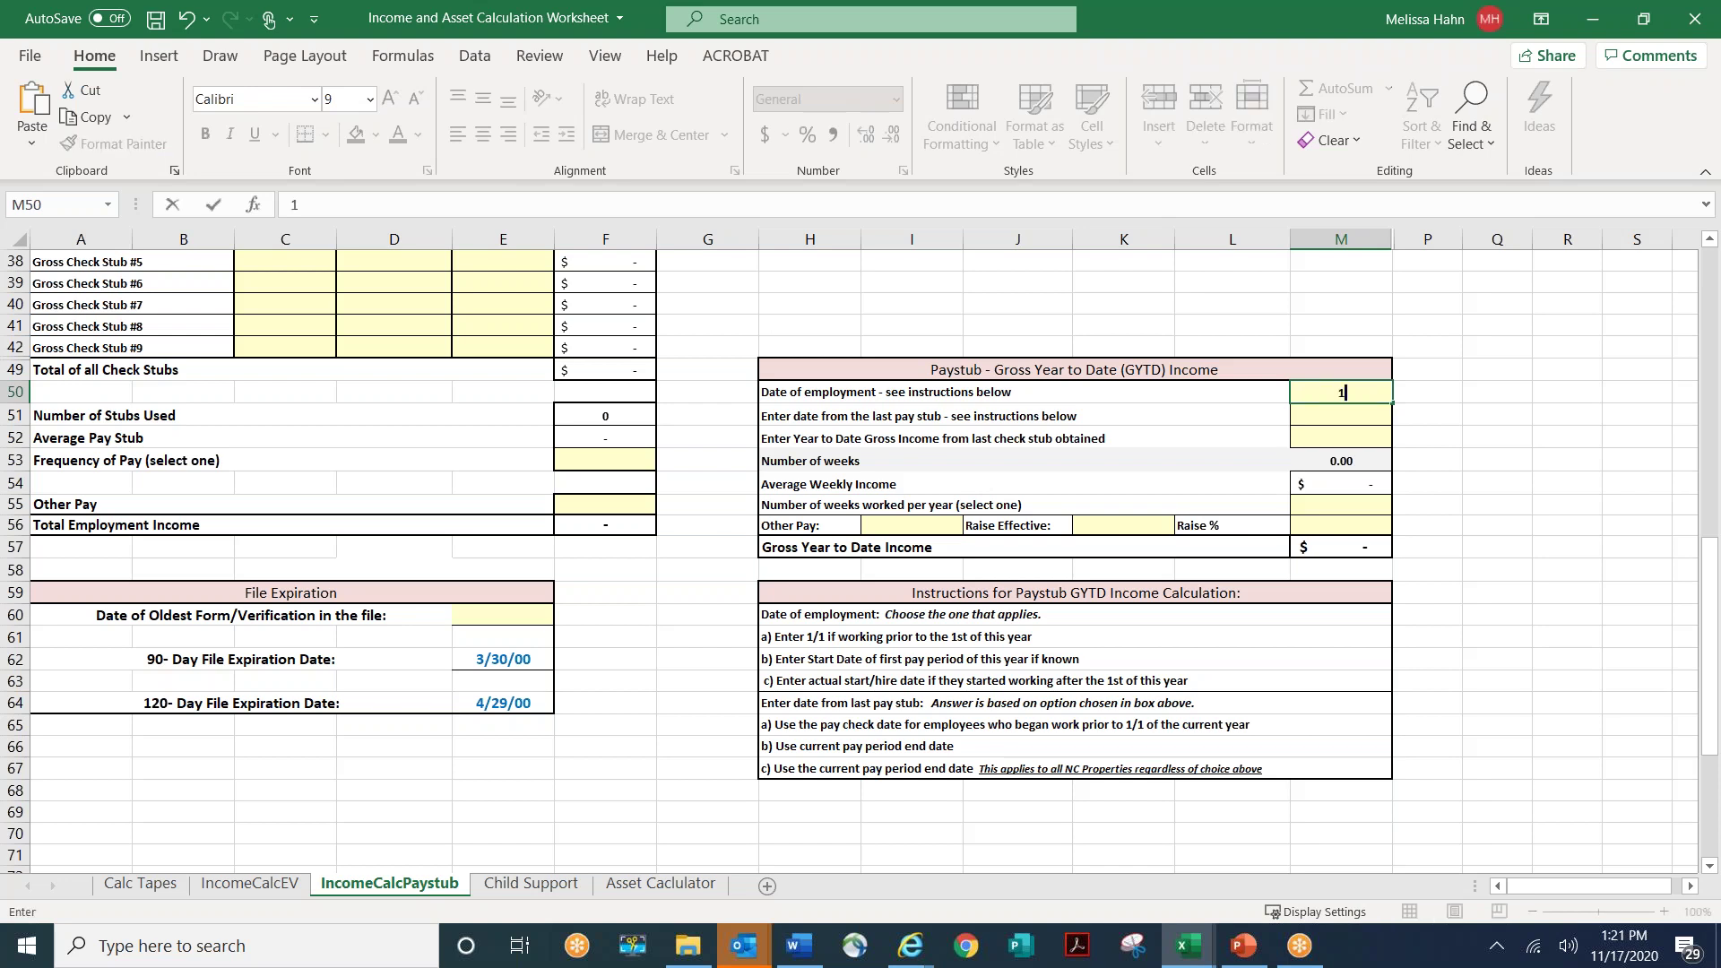
pyautogui.write('/1/20')
pyautogui.press('Return')
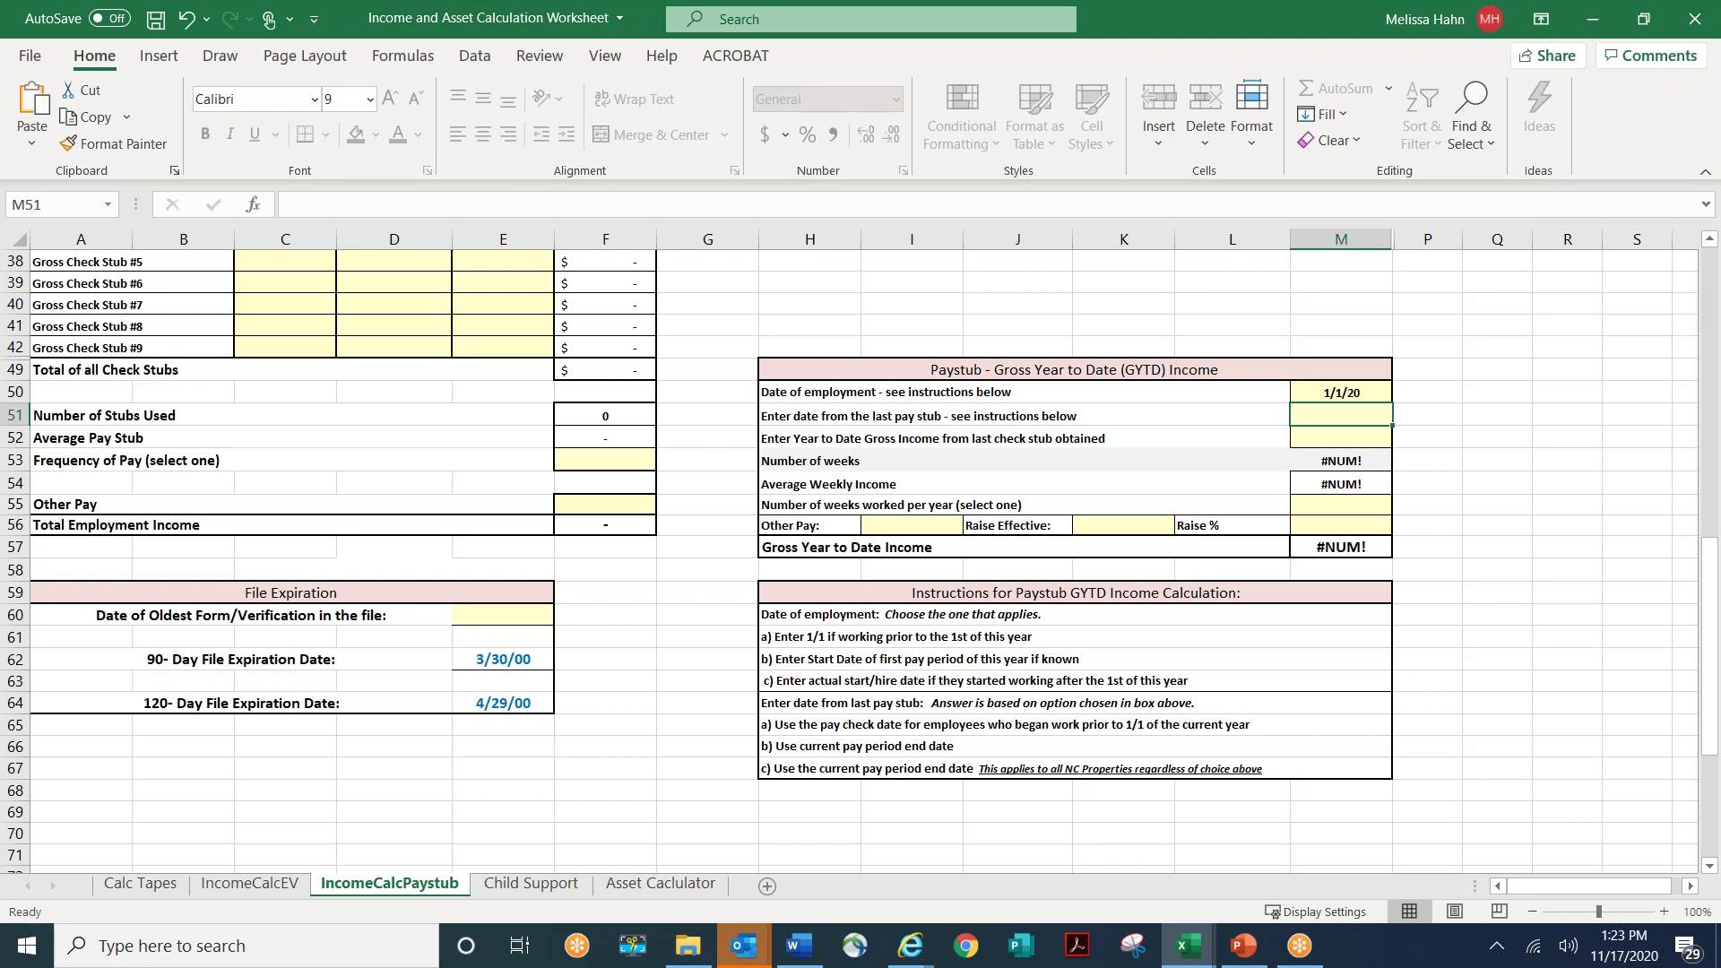
pyautogui.scroll(12, 374, 345)
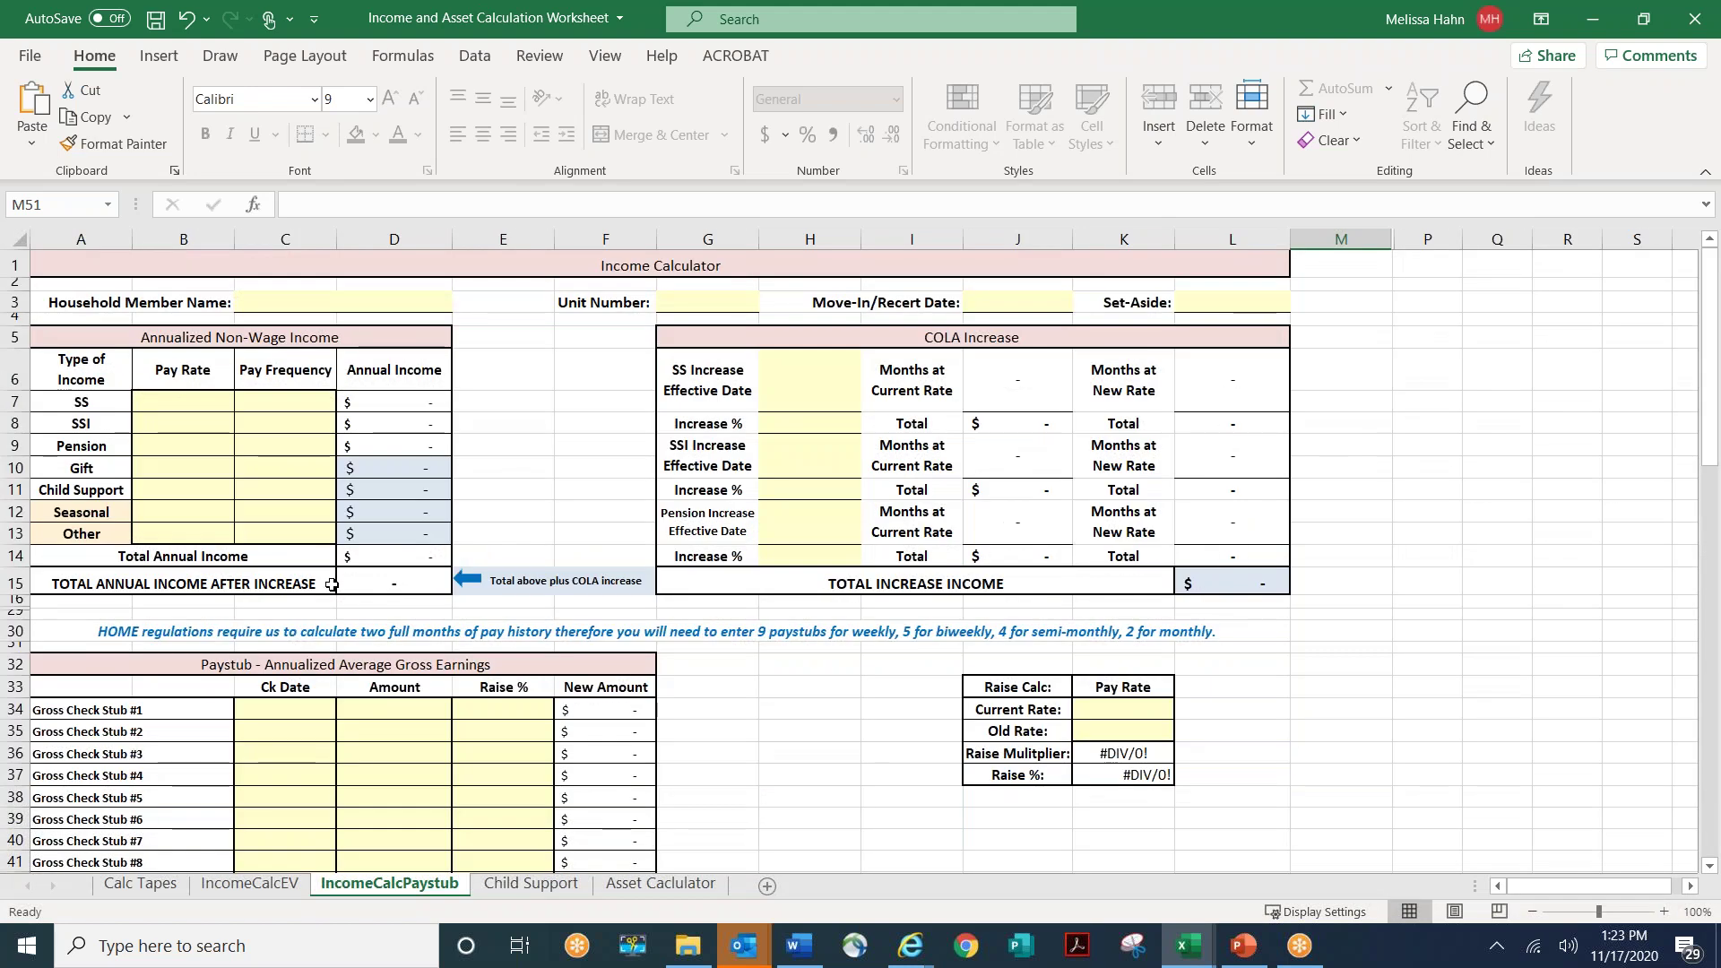
# - Switch to the IncomeCalcEV sheet and review the wage rows totalling 28,537.60
pyautogui.click(266, 887)
pyautogui.scroll(5, 292, 456)
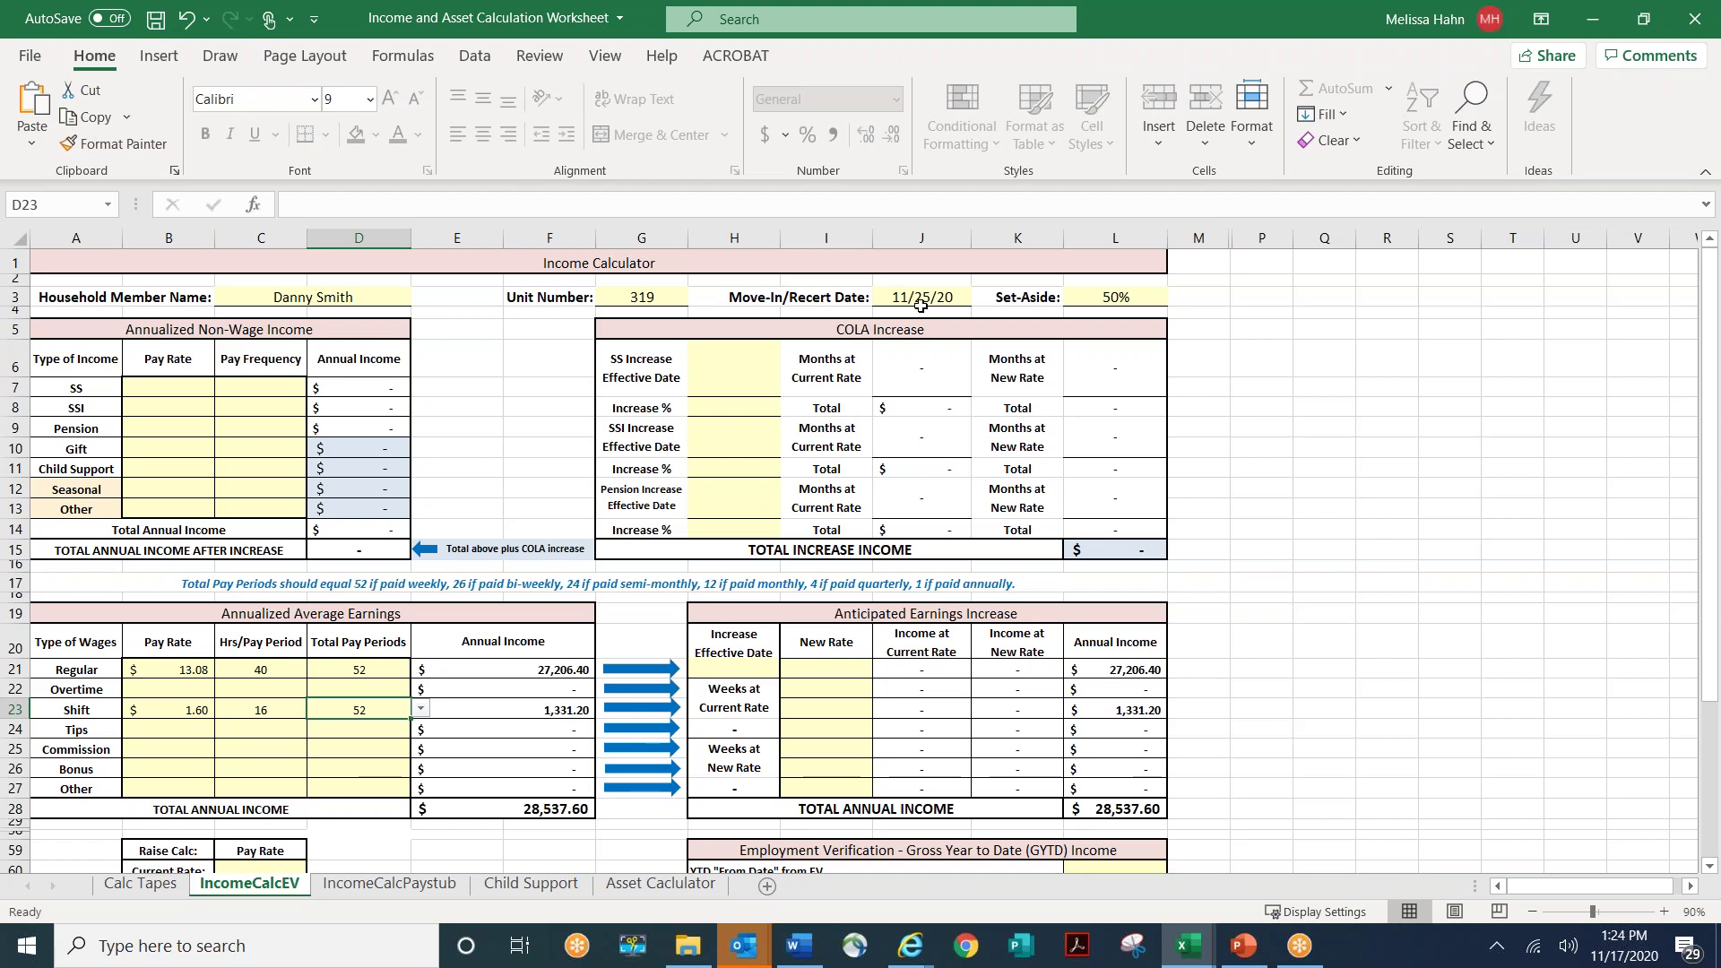
pyautogui.press('ctrl')
# - Set the Social Security pay rate to 500 with a pay frequency of 12
pyautogui.click(163, 384)
pyautogui.write('500')
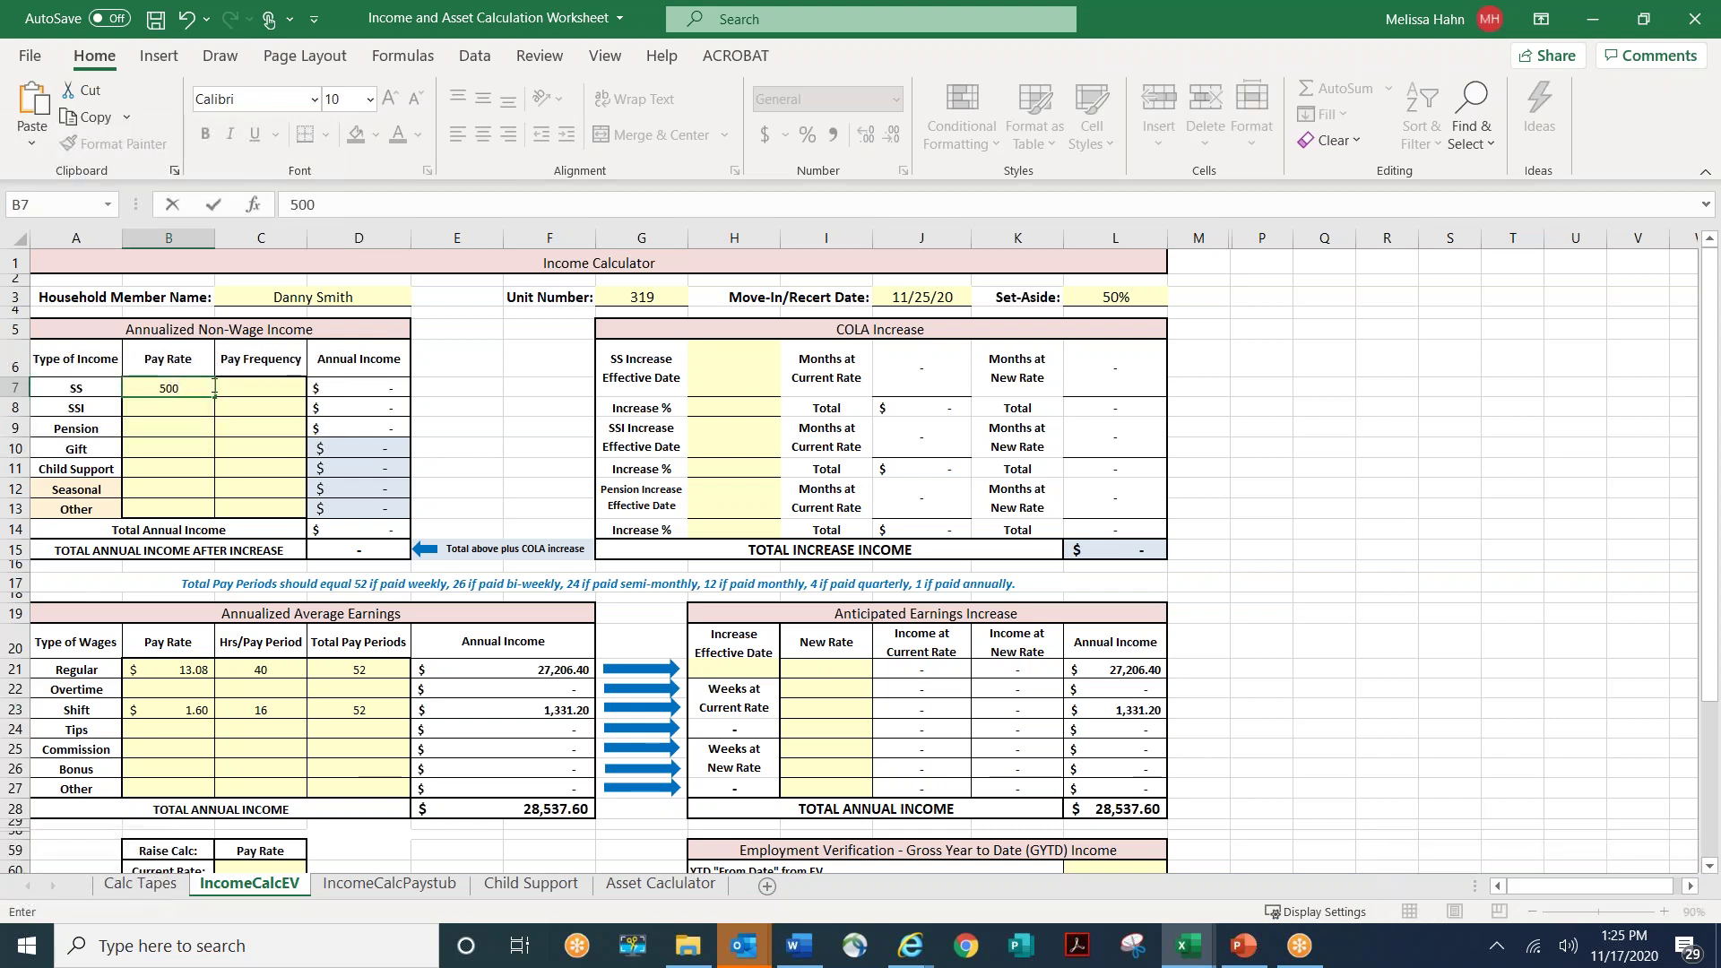
pyautogui.click(269, 385)
pyautogui.click(316, 388)
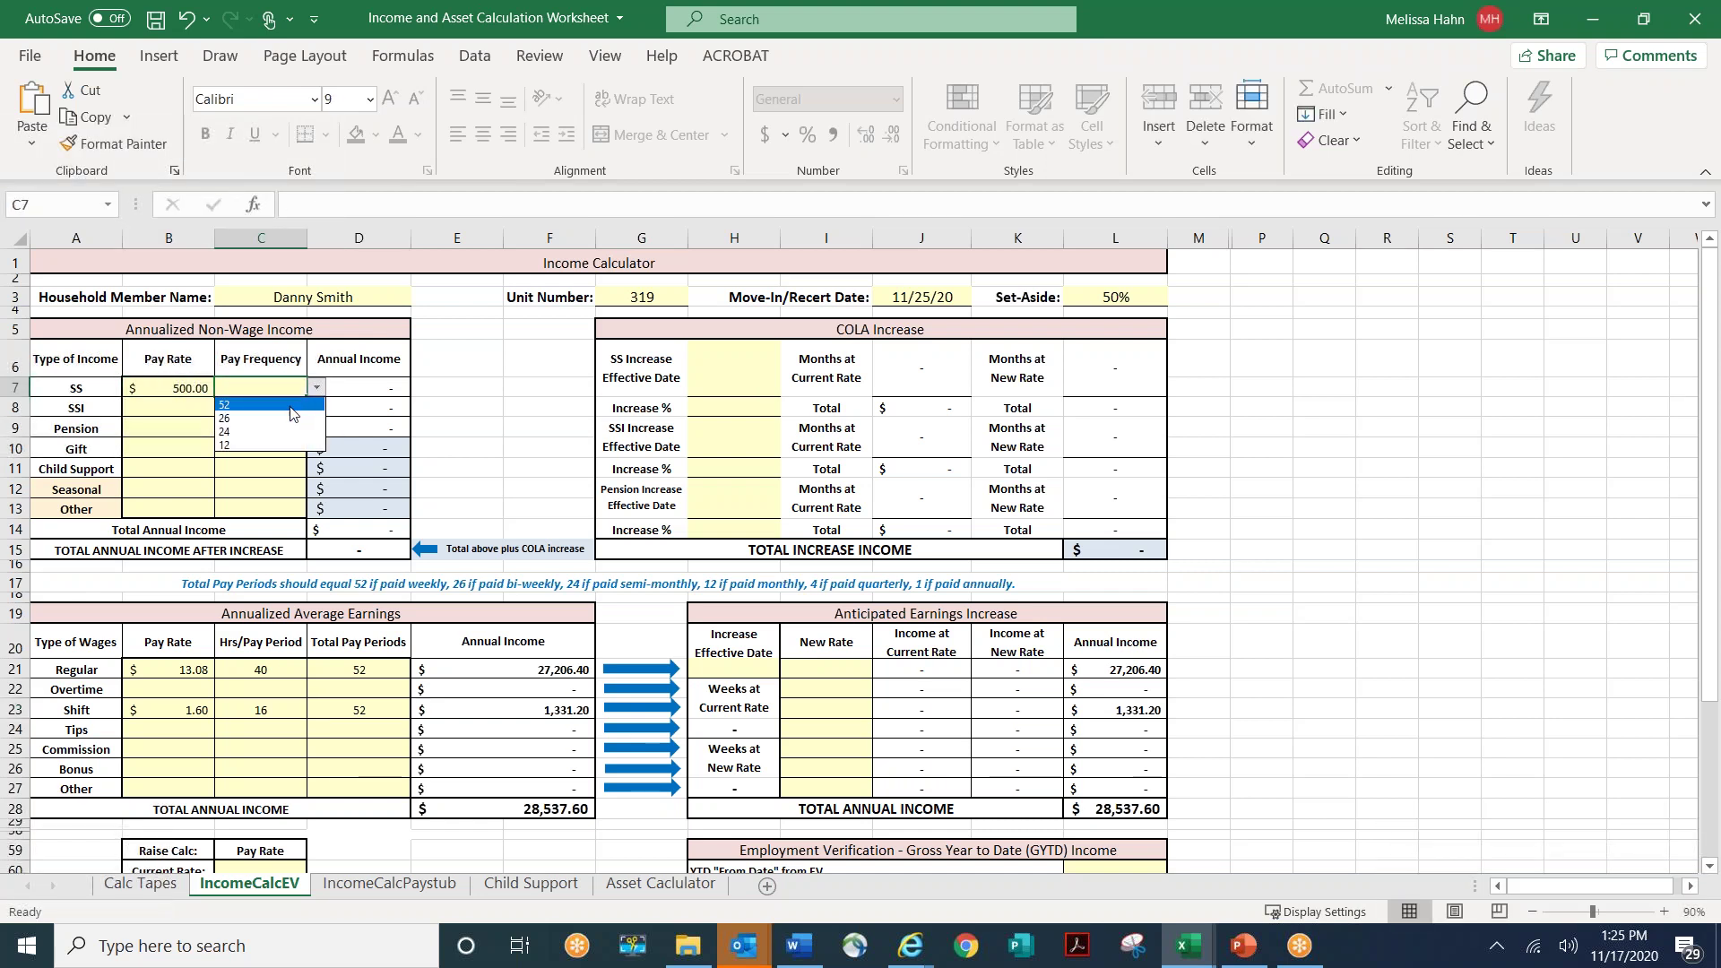
pyautogui.click(257, 445)
# - Give the SS COLA increase 1.6% effective 1/1/21
pyautogui.click(726, 368)
pyautogui.write('1/')
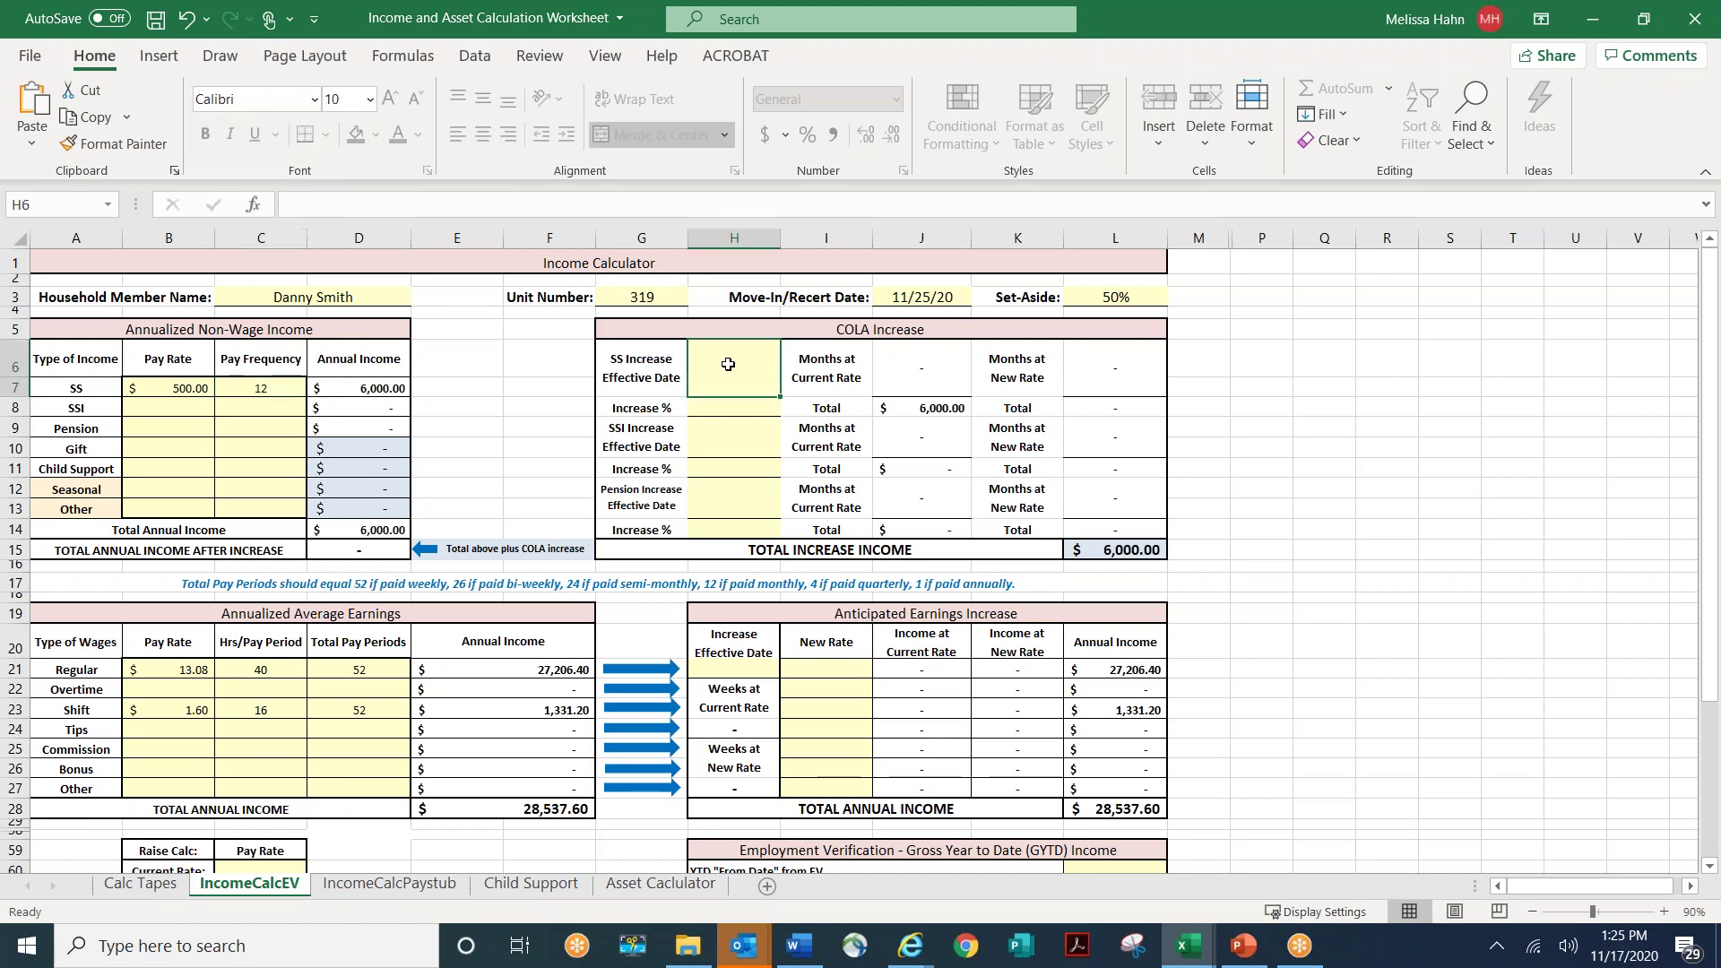
pyautogui.write('1/20')
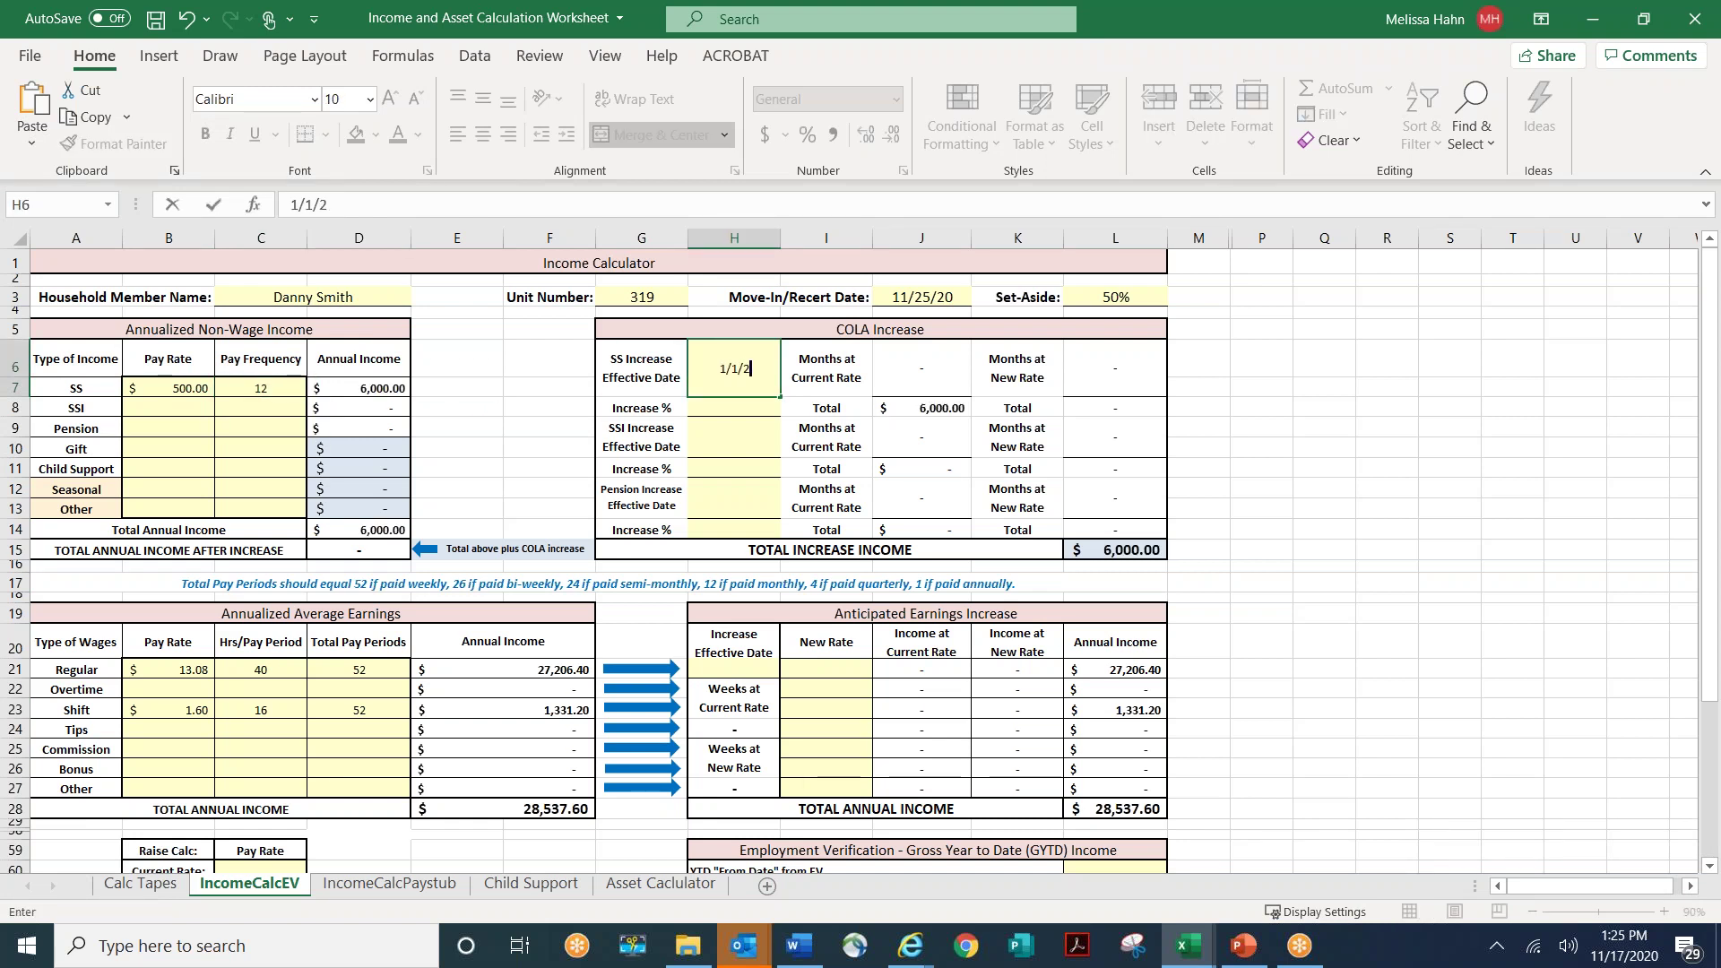
pyautogui.click(739, 406)
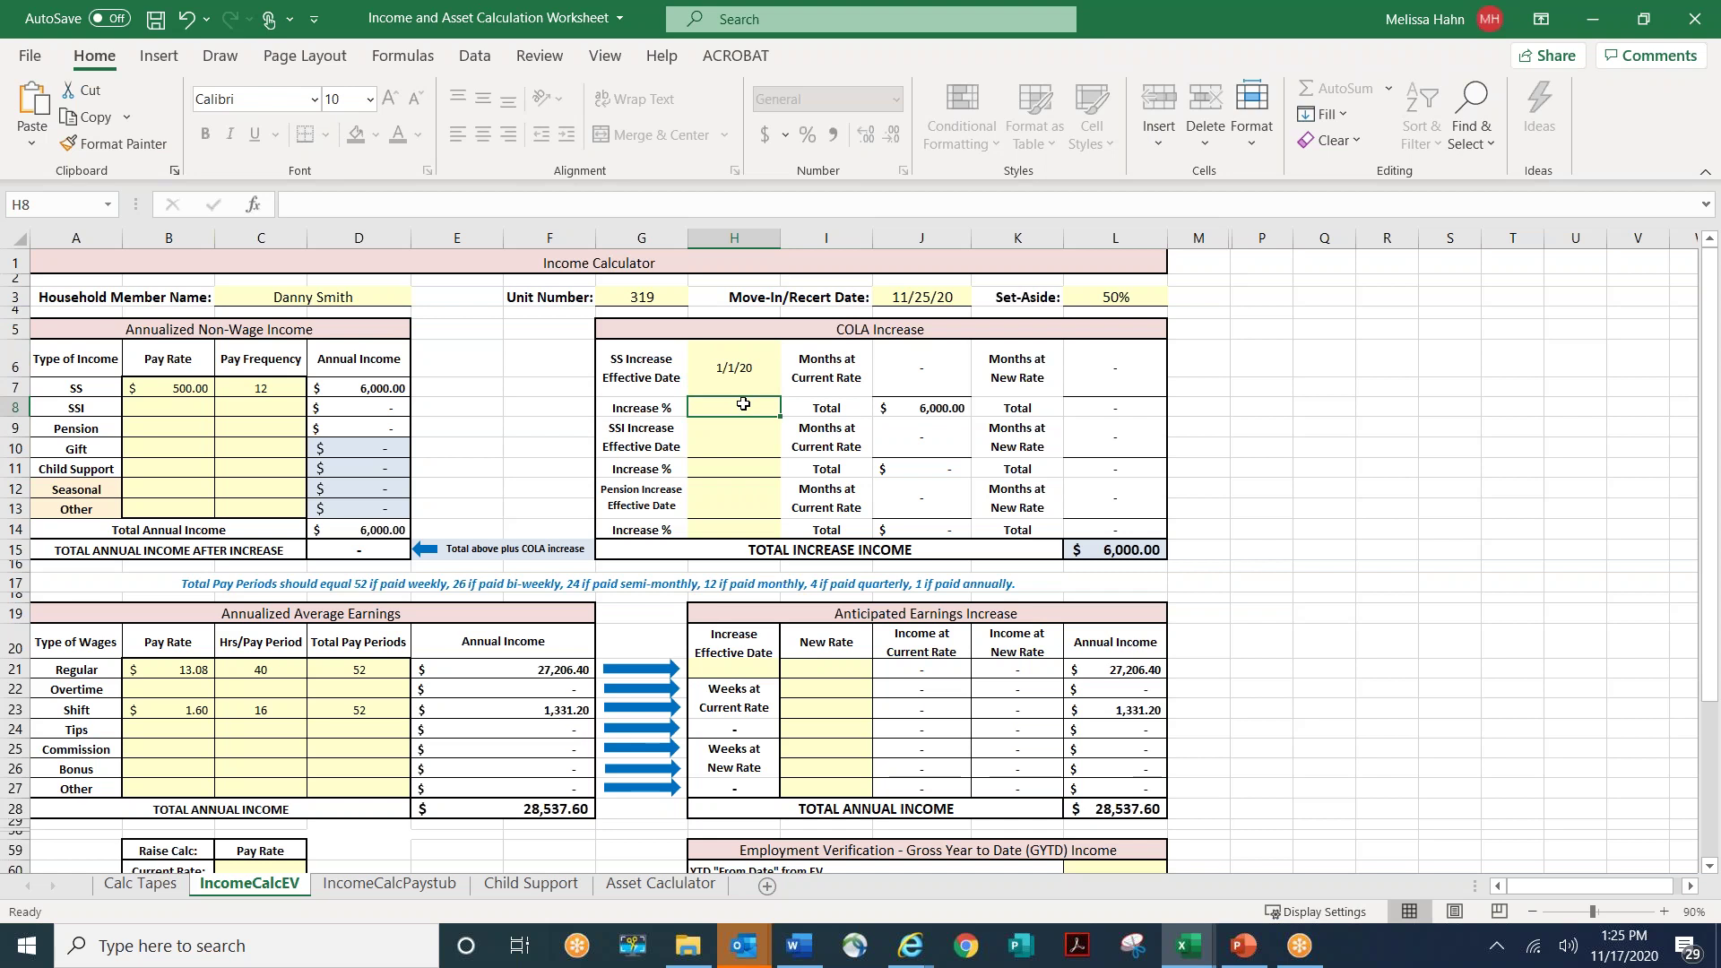
pyautogui.write('1.6%')
pyautogui.hotkey('ctrl', 'Return')
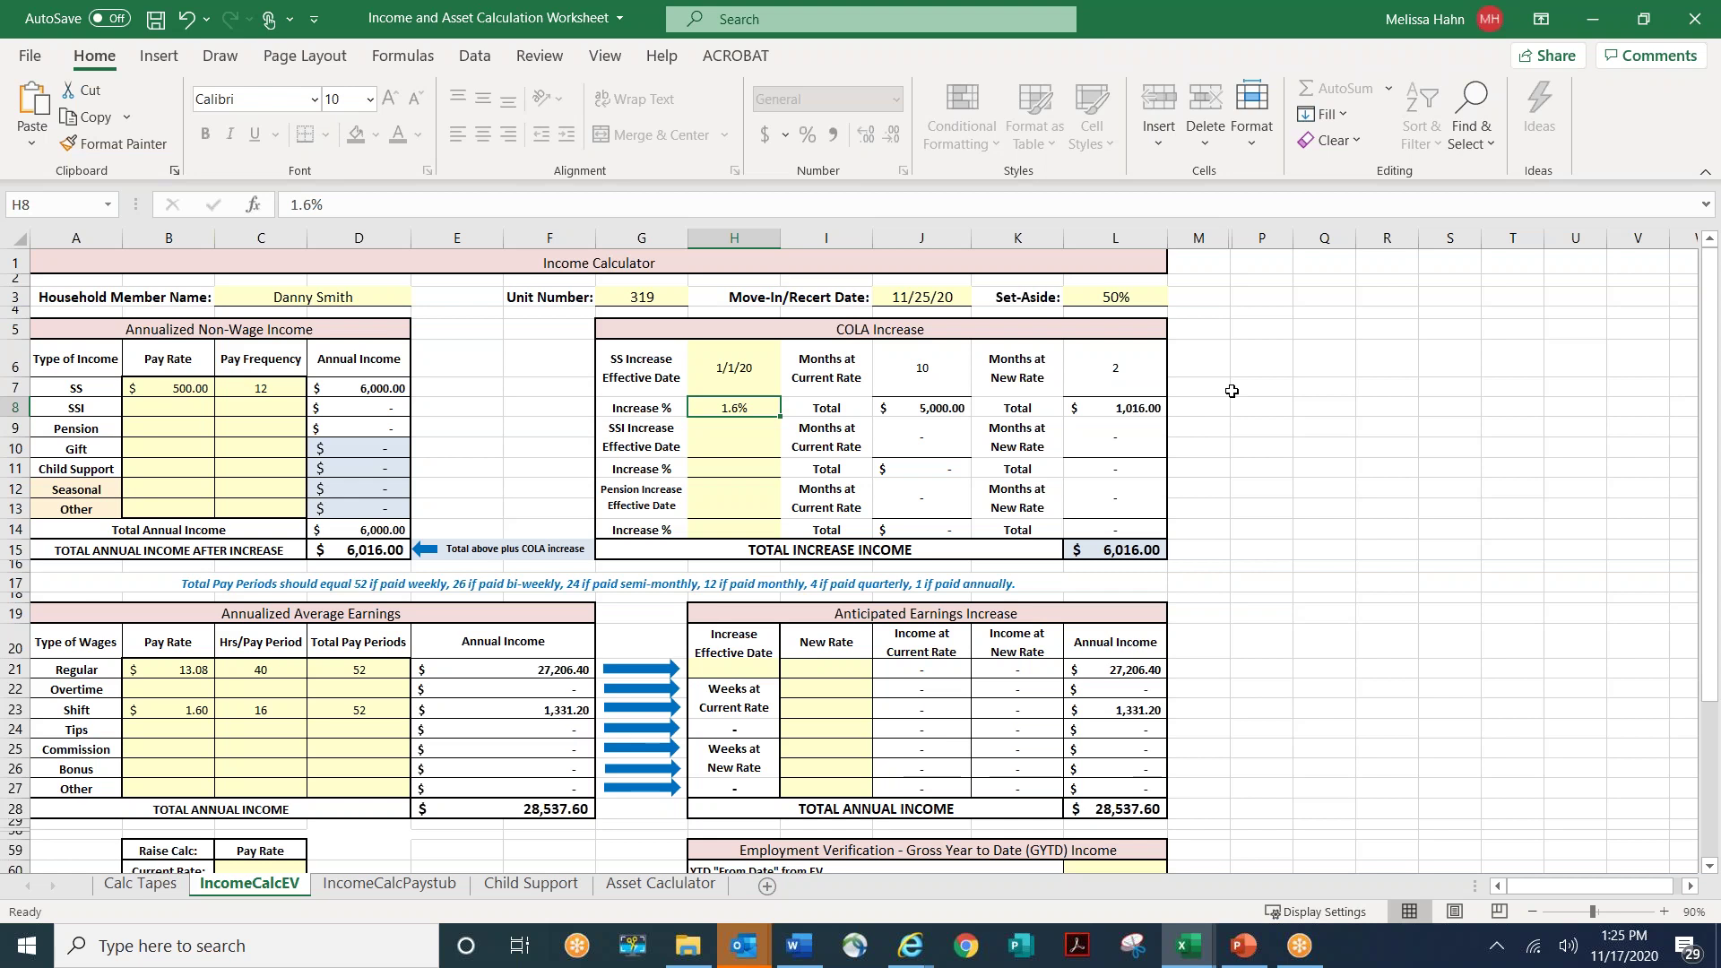
pyautogui.doubleClick(759, 369)
pyautogui.press('BackSpace')
pyautogui.write('1')
pyautogui.press('Return')
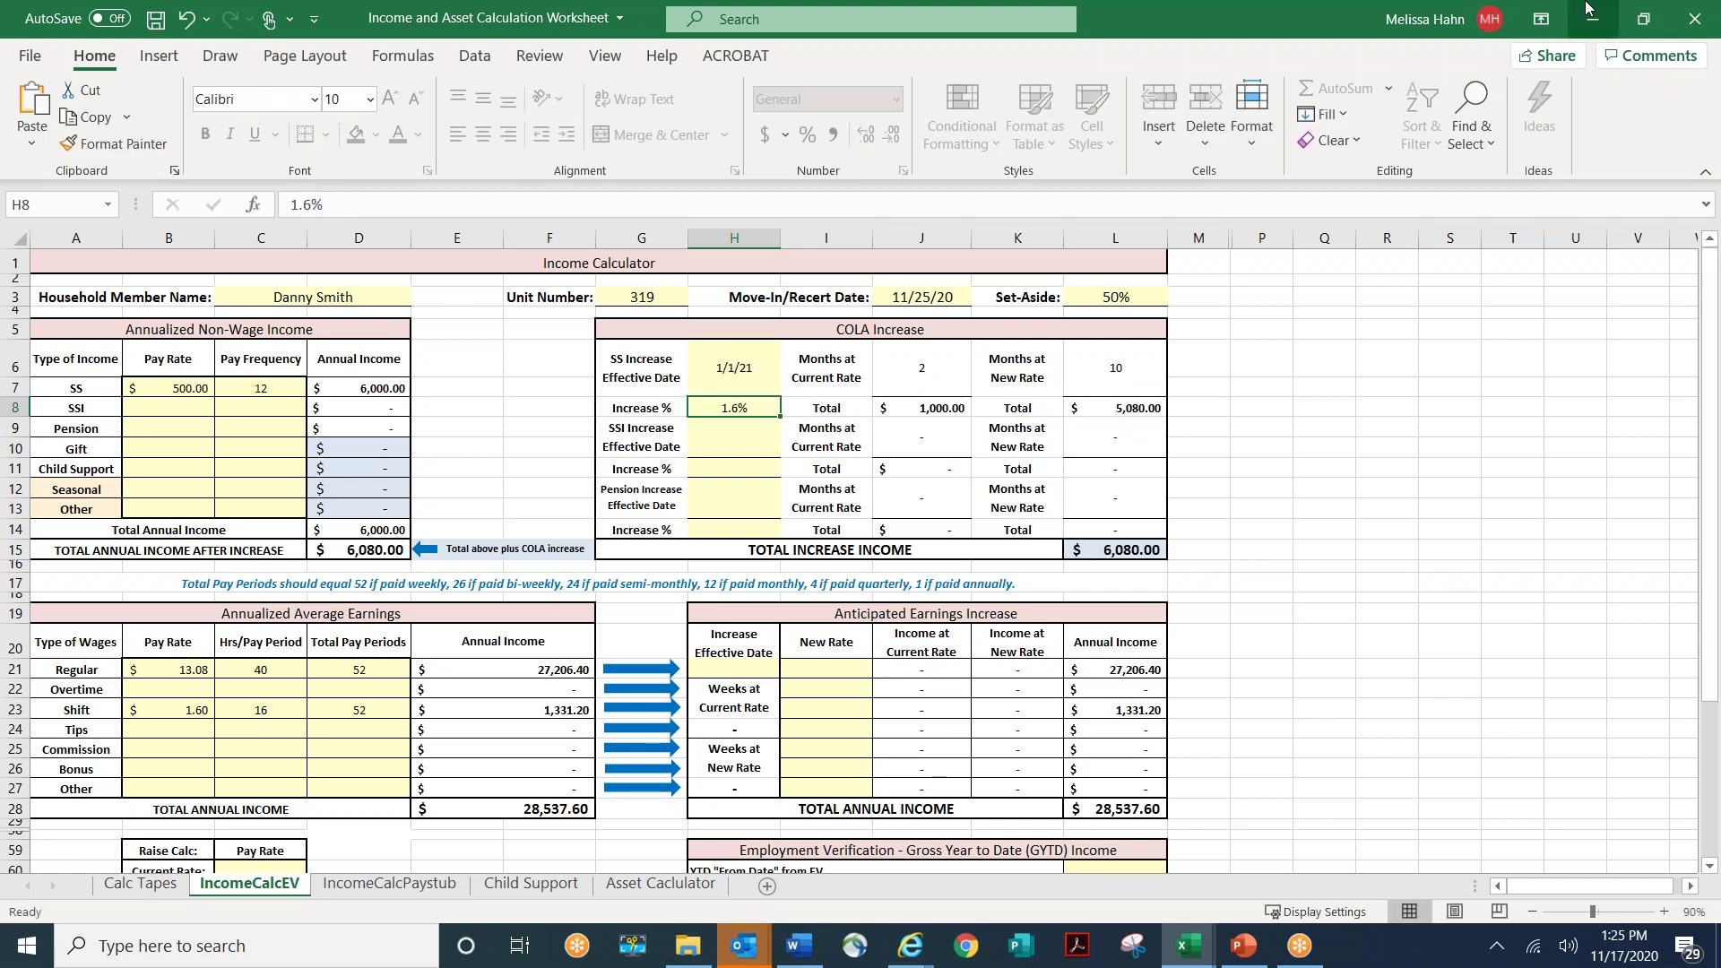